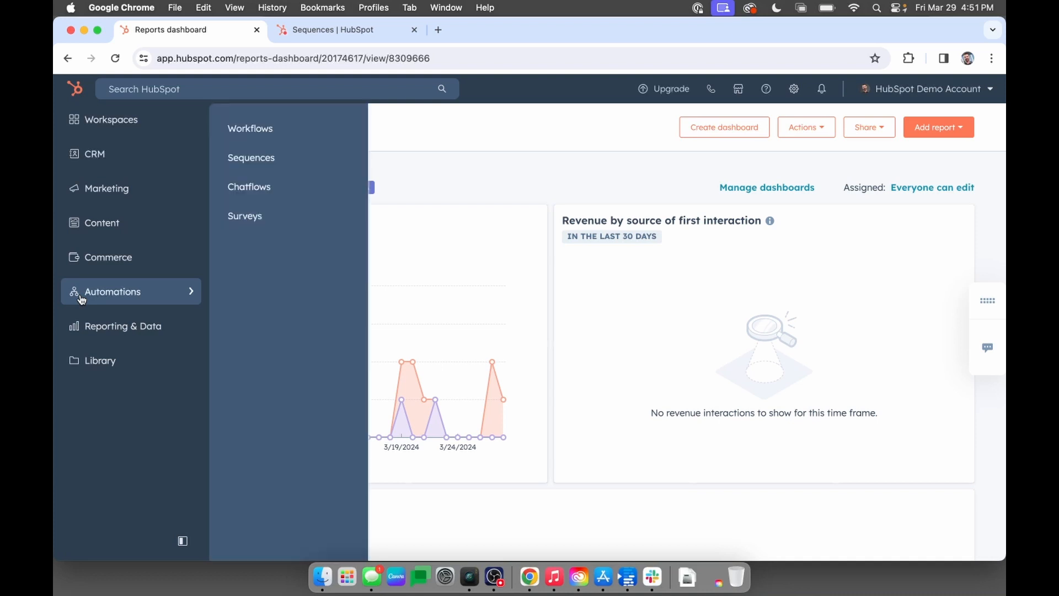
Open the demo account's sequences list, and examine all sequence performance metrics in the Roof Buzz account.
click(271, 160)
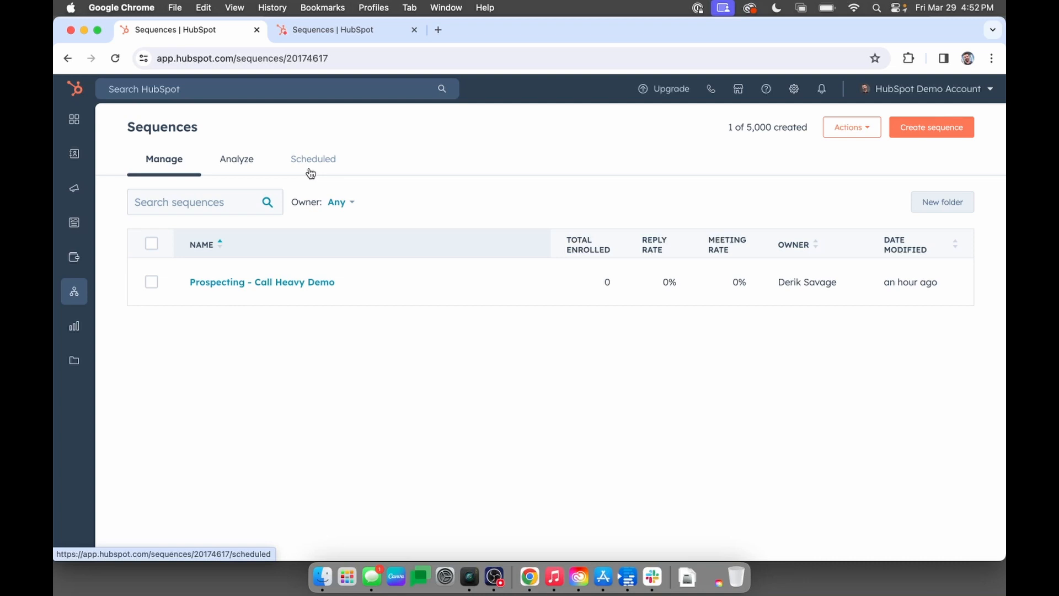
click(342, 36)
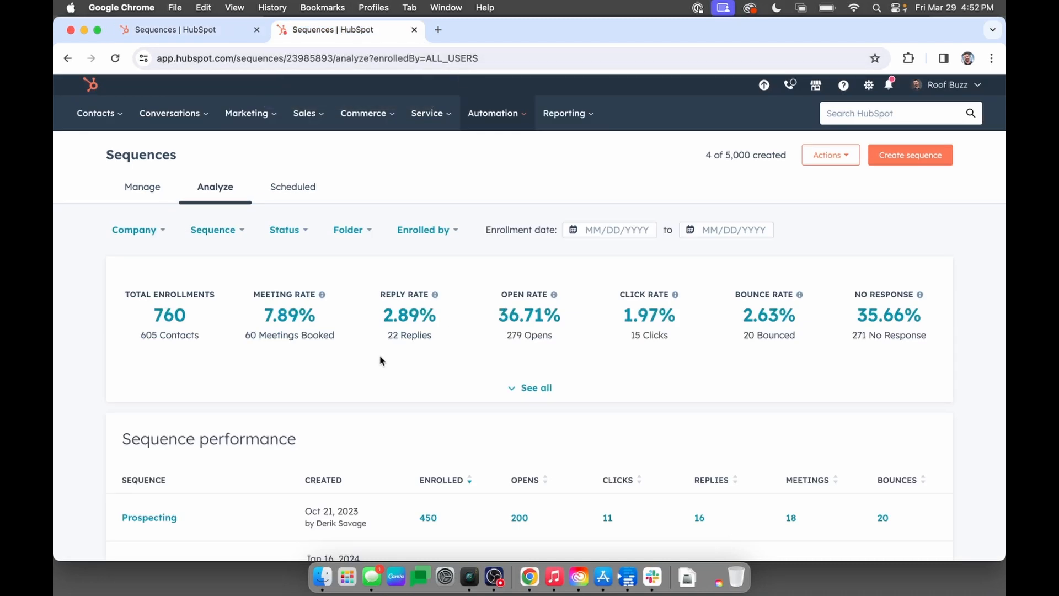
scroll(380, 360, down, 2)
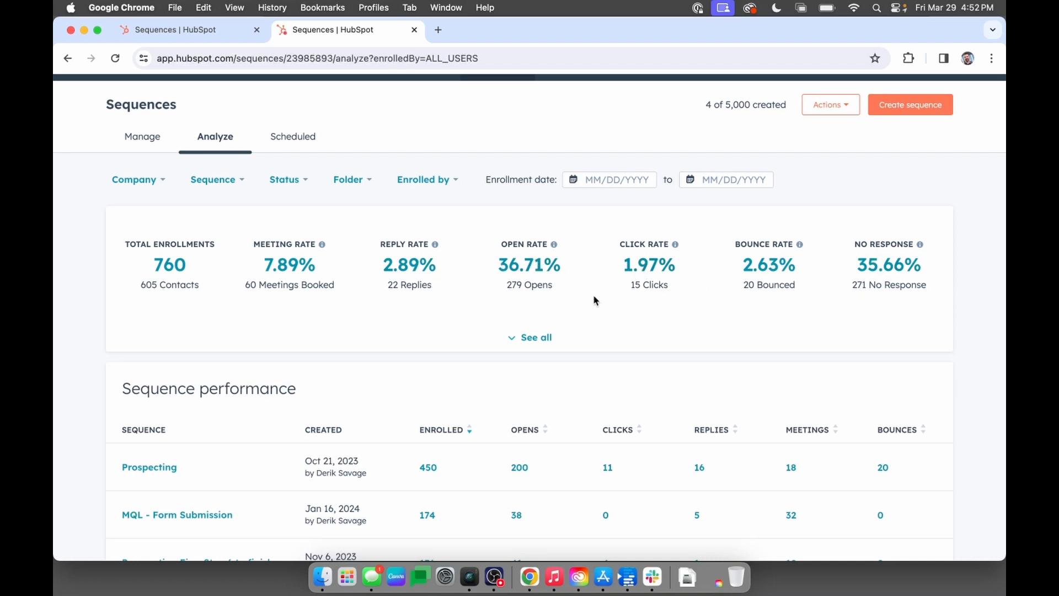
click(545, 338)
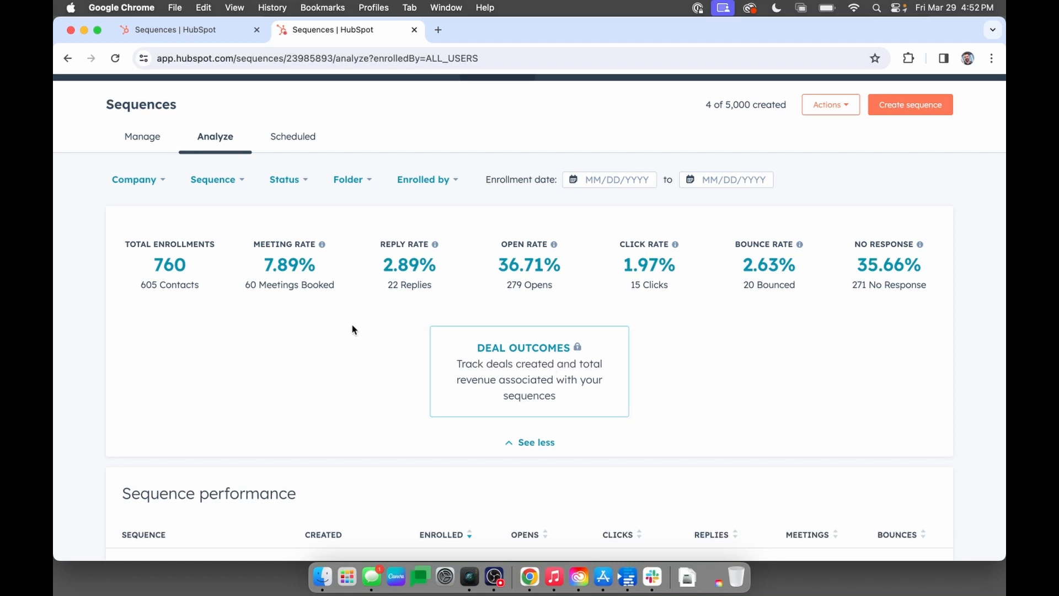
Switch back to the demo account's sequences and start a new sequence to see its starting options.
click(212, 29)
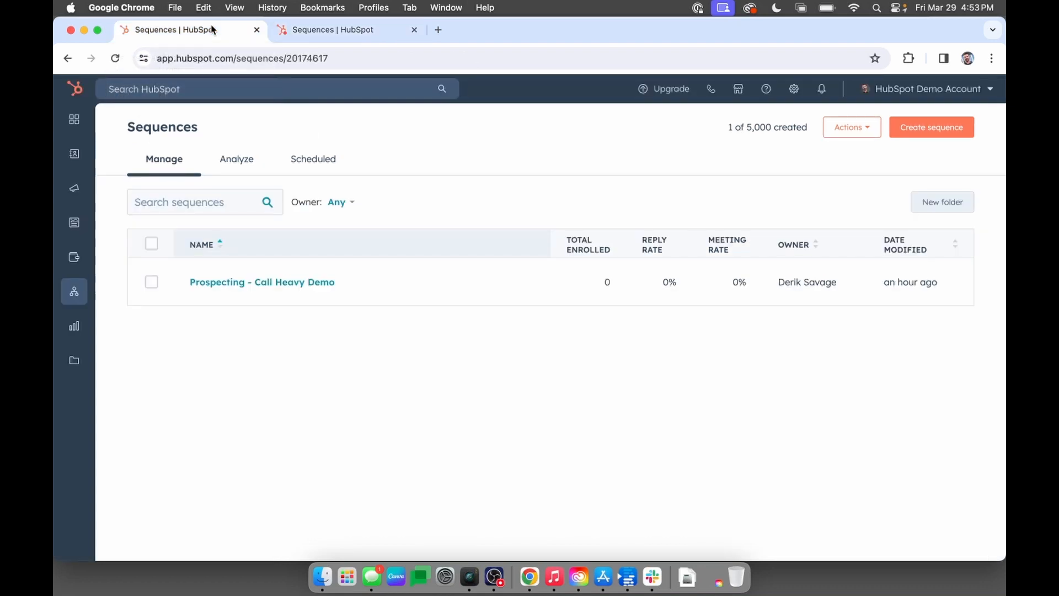
click(246, 167)
click(920, 135)
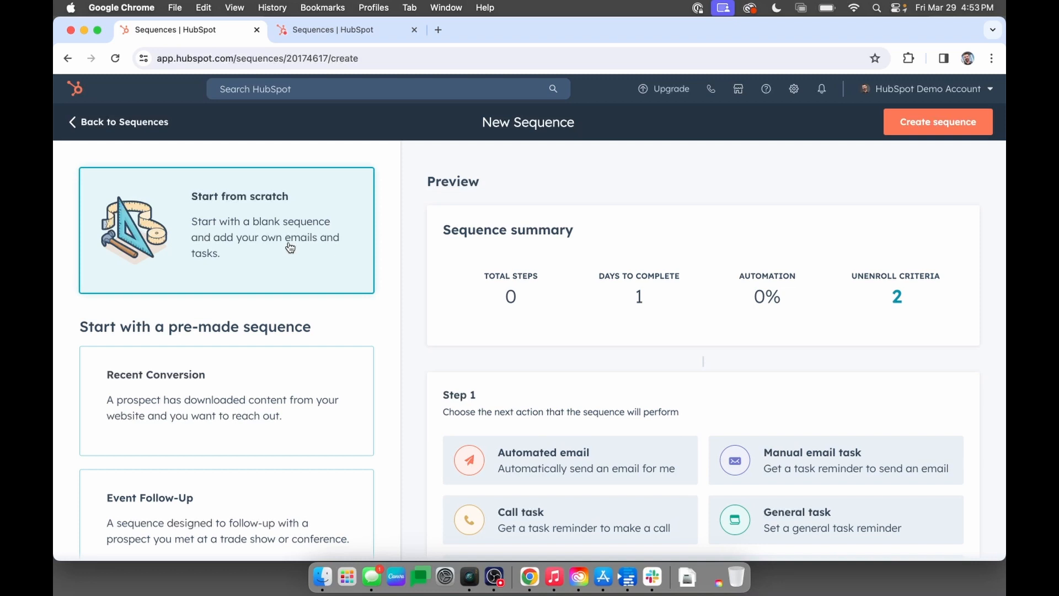
Browse the pre-made sequence templates and preview Prospecting - Email Heavy.
scroll(408, 321, down, 1)
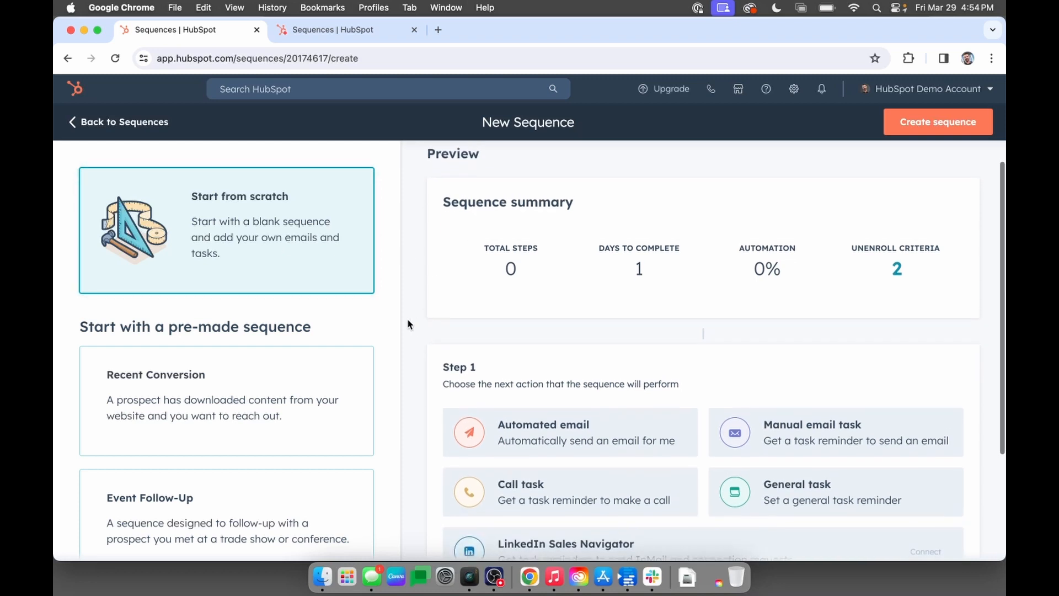
scroll(408, 321, up, 1)
scroll(321, 328, down, 5)
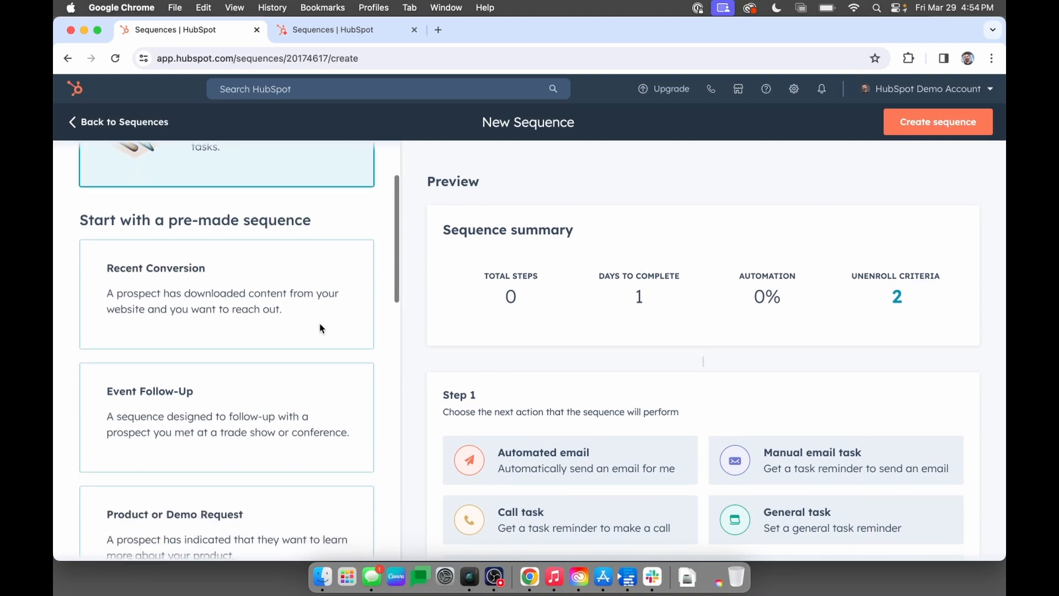
scroll(321, 328, down, 1)
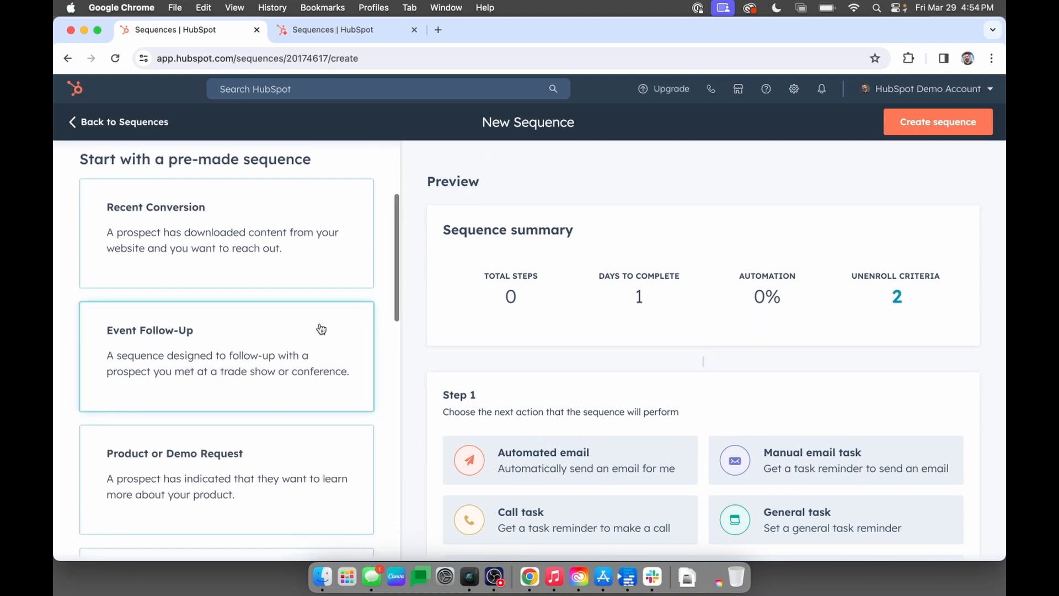
scroll(321, 330, down, 4)
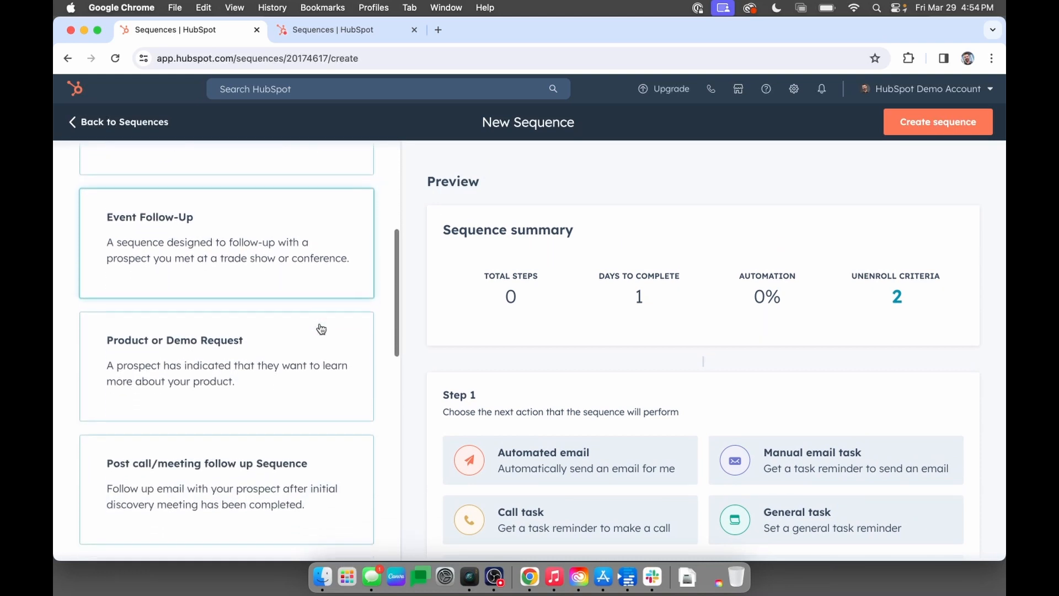
scroll(321, 329, down, 3)
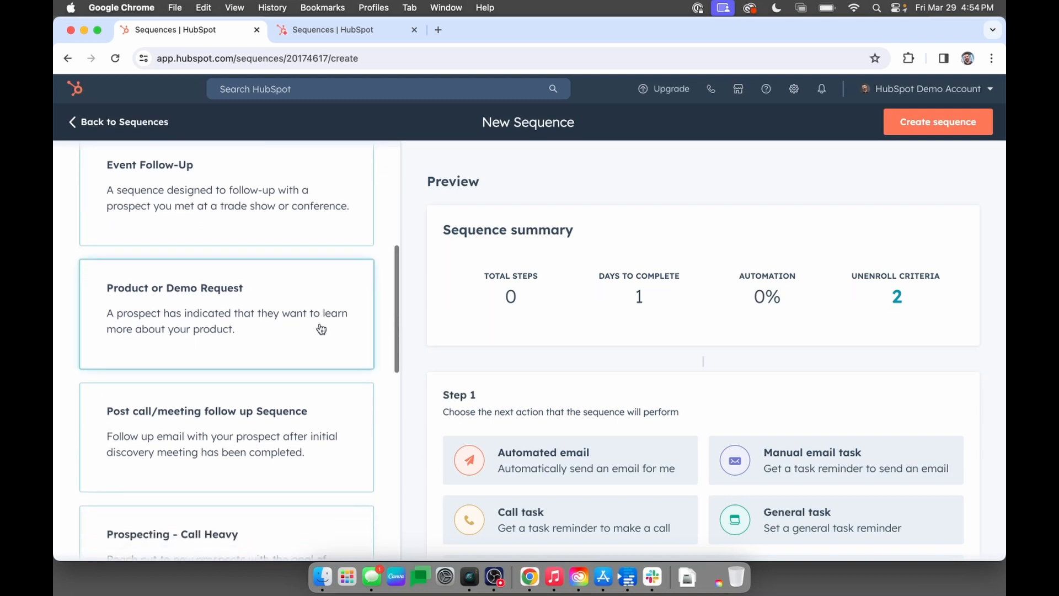
scroll(321, 330, down, 1)
scroll(321, 329, down, 3)
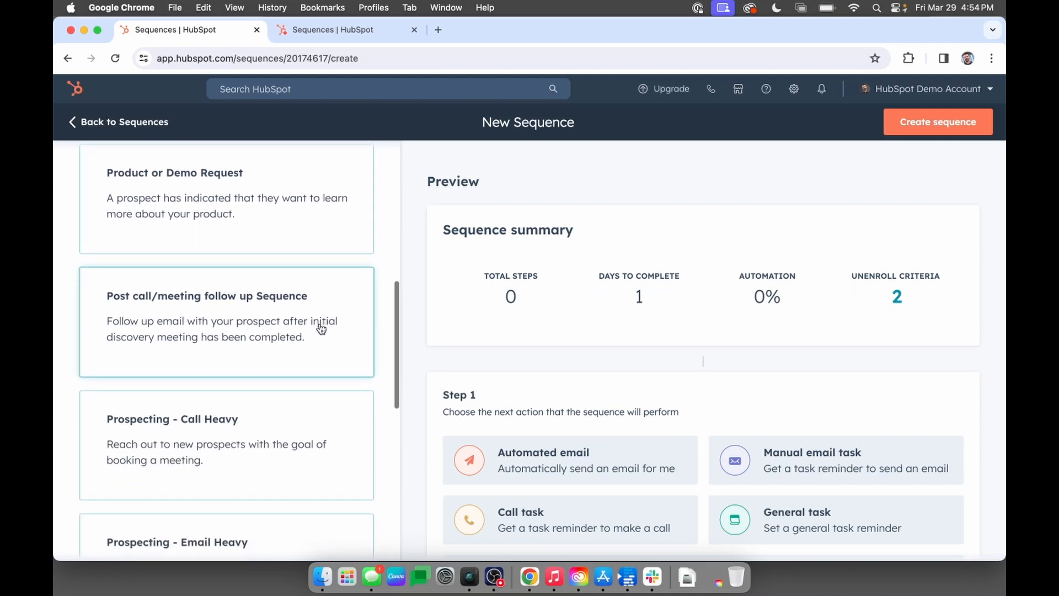
scroll(321, 330, down, 2)
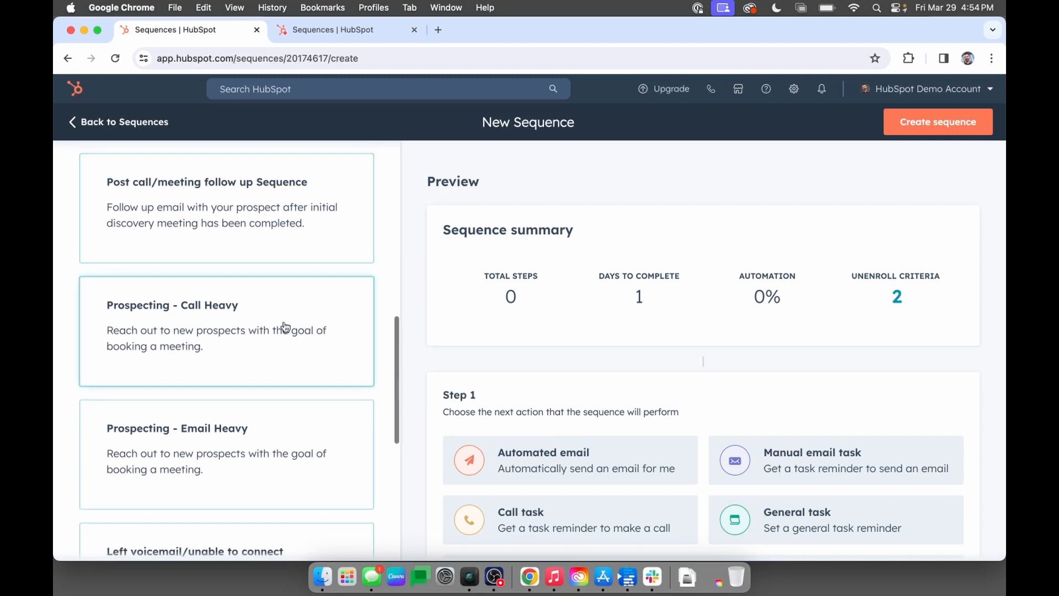
scroll(246, 419, down, 2)
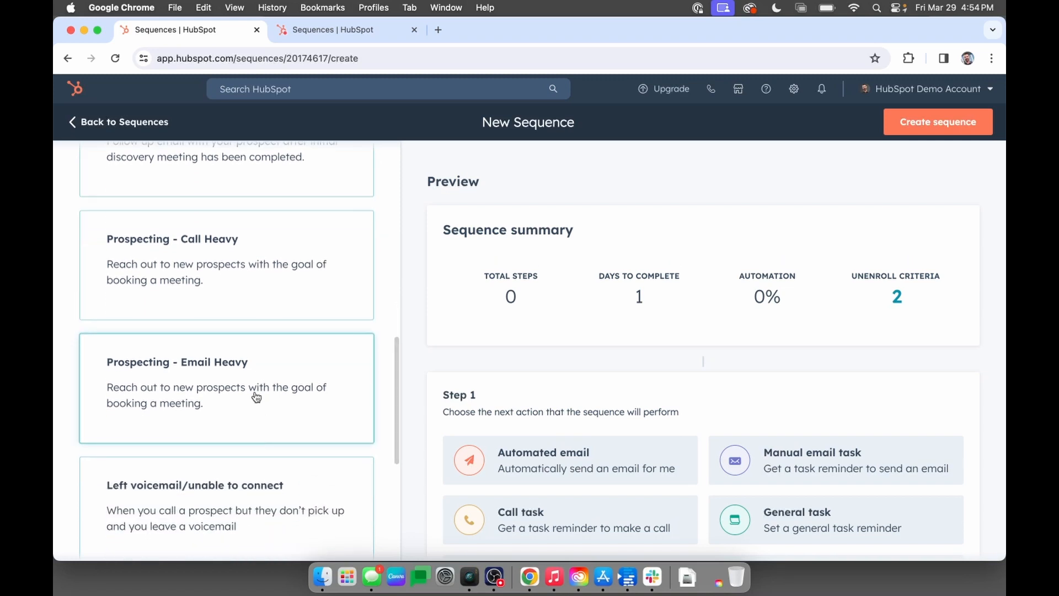
click(256, 397)
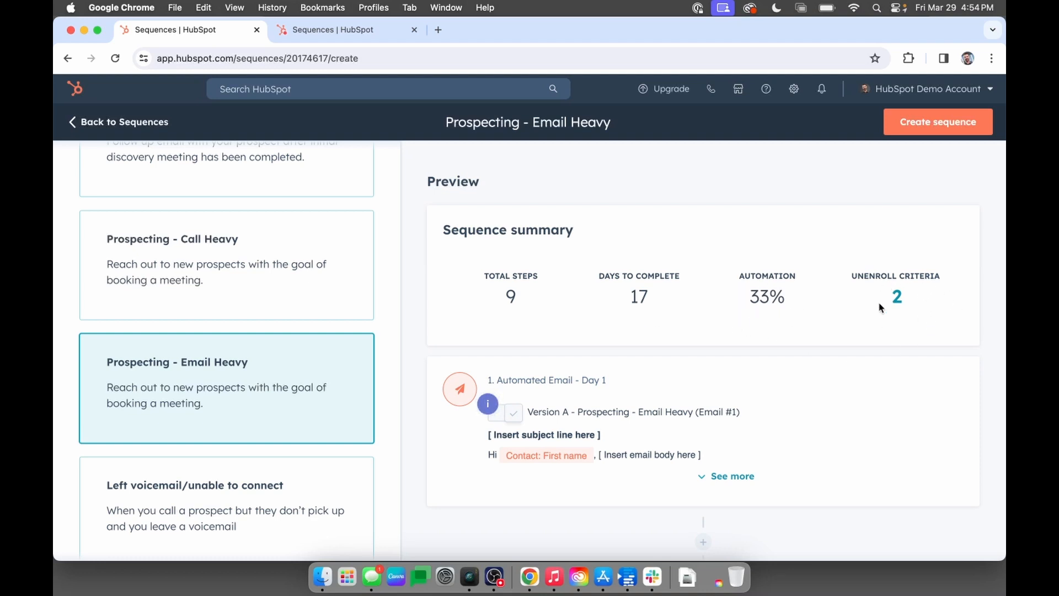
Review the Prospecting - Email Heavy preview, examining its summary, the order of emails and call tasks, and the delays between them.
scroll(864, 316, down, 1)
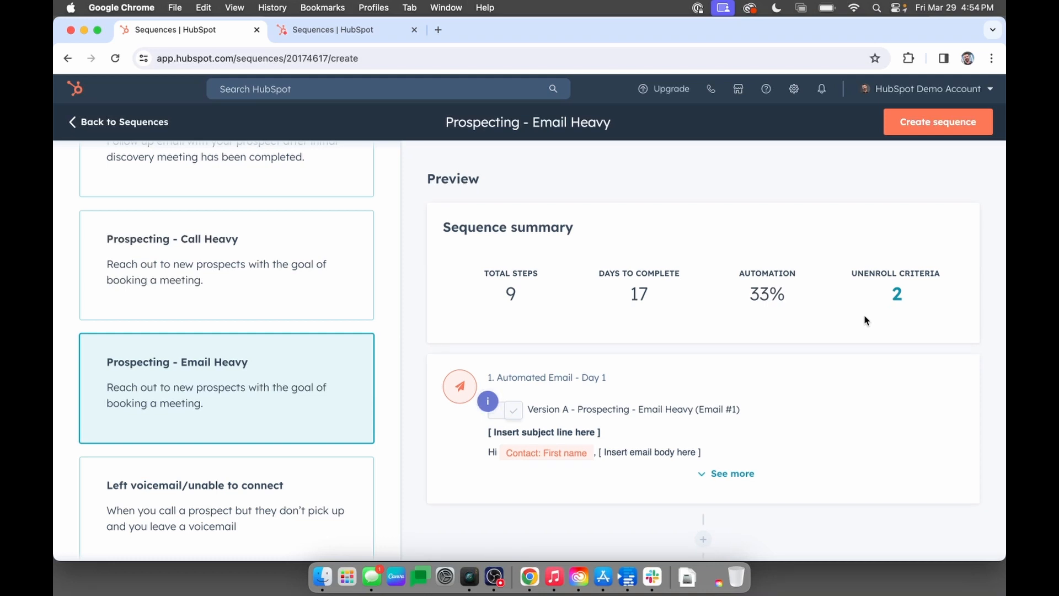
scroll(865, 317, down, 5)
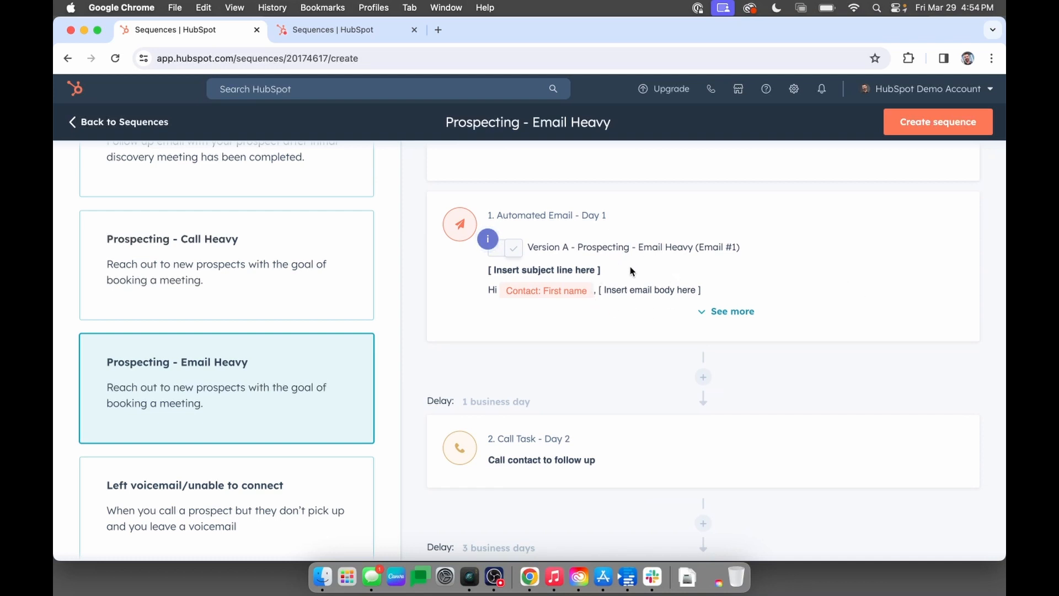
scroll(632, 269, down, 2)
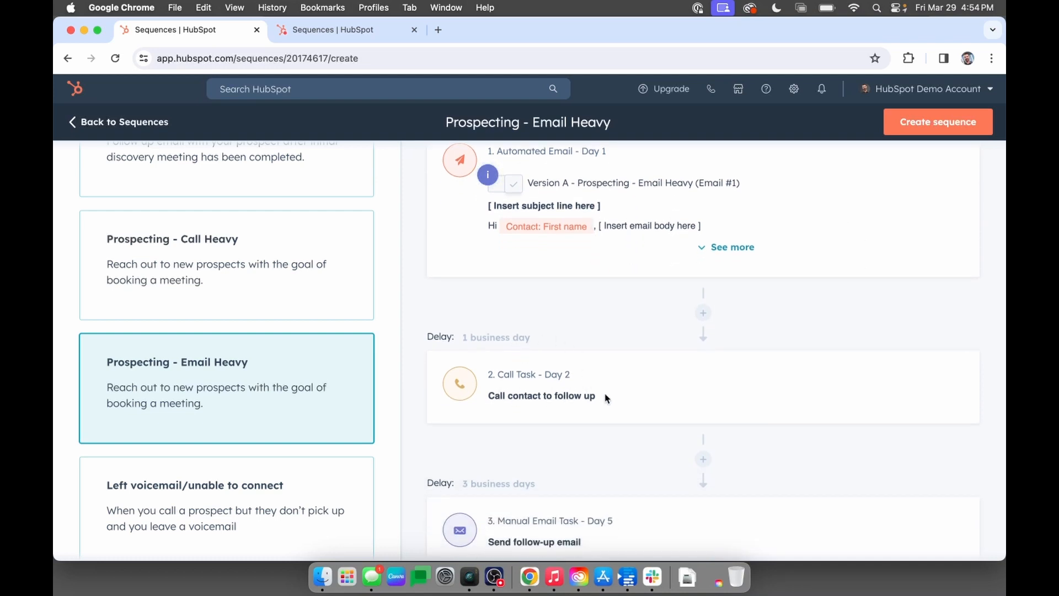
scroll(605, 397, down, 4)
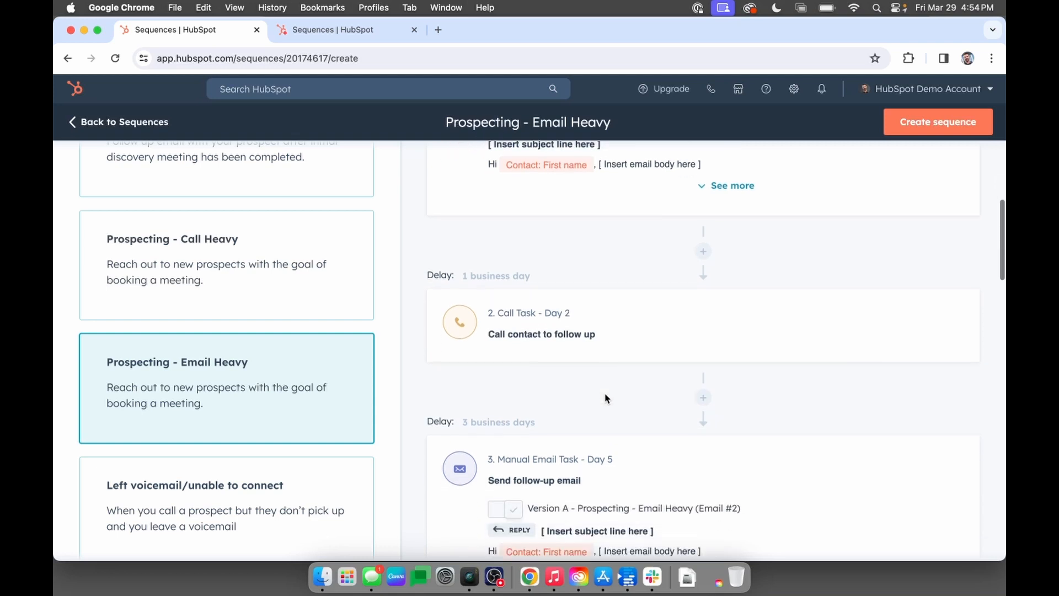
scroll(605, 397, up, 10)
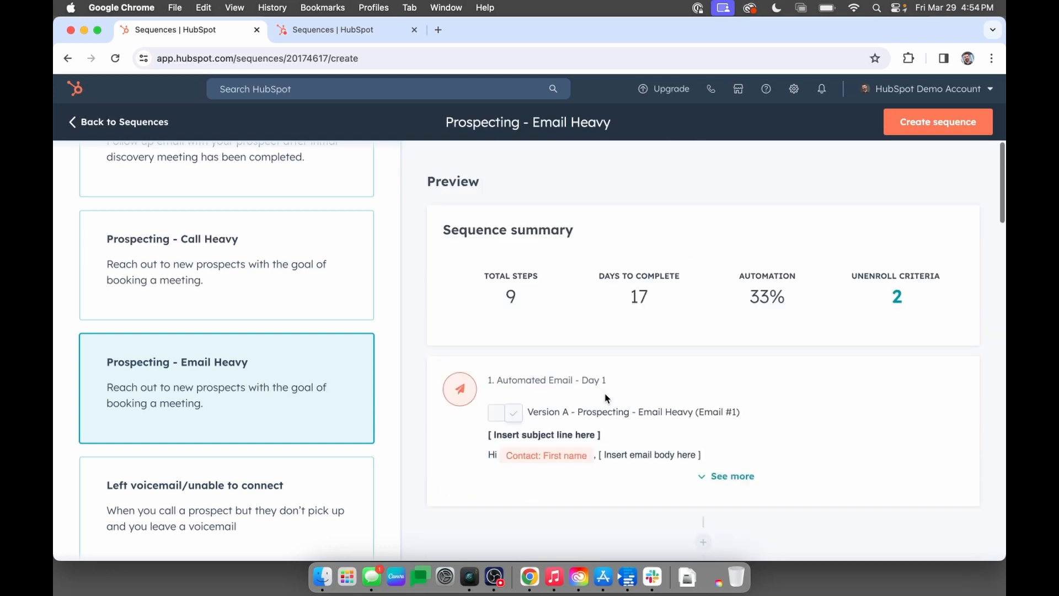
scroll(606, 395, down, 4)
scroll(605, 394, down, 1)
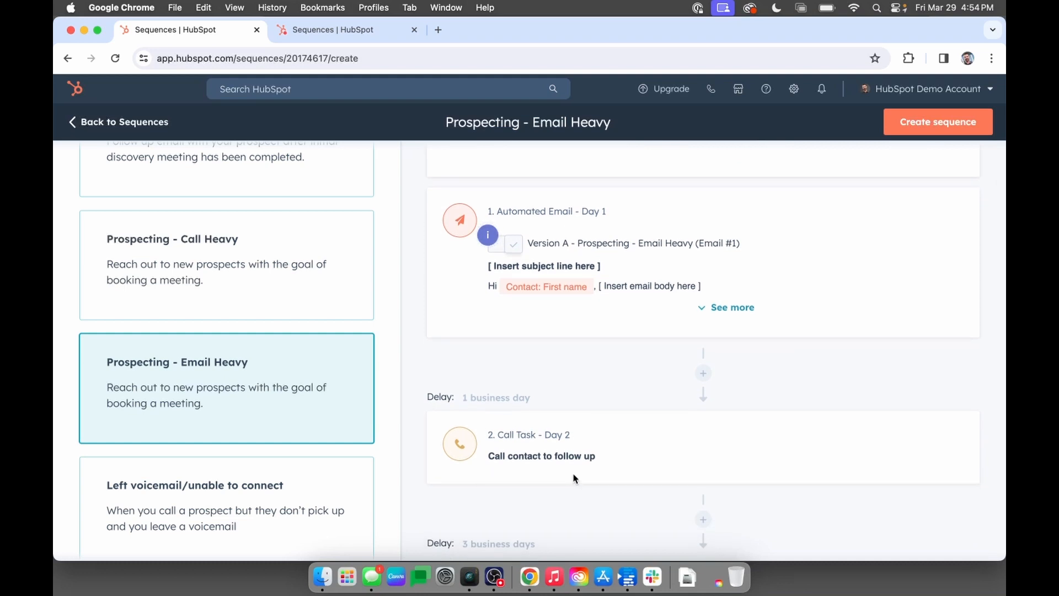
scroll(576, 478, down, 6)
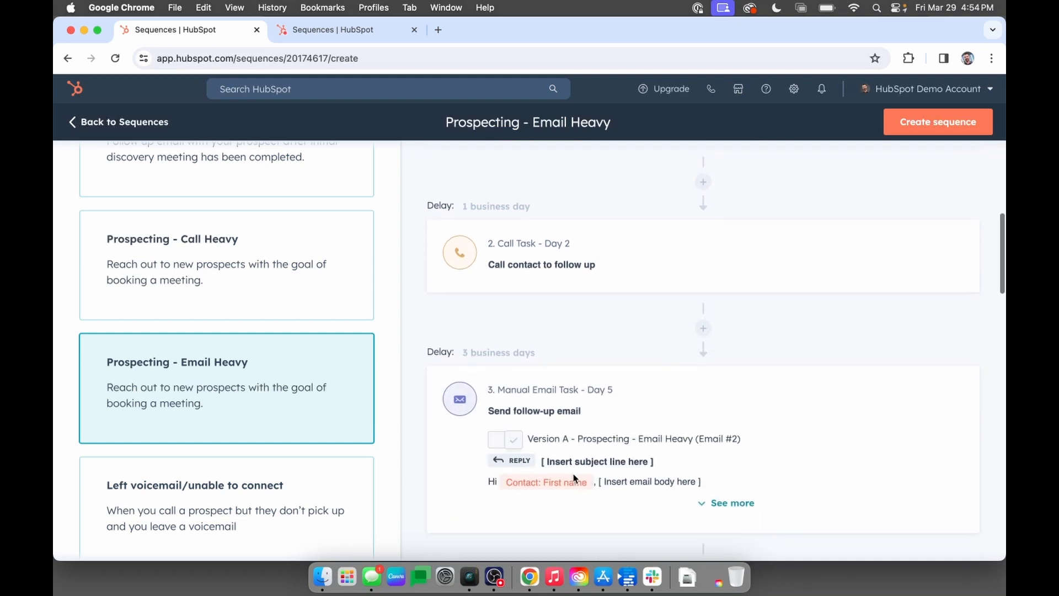
scroll(575, 478, down, 2)
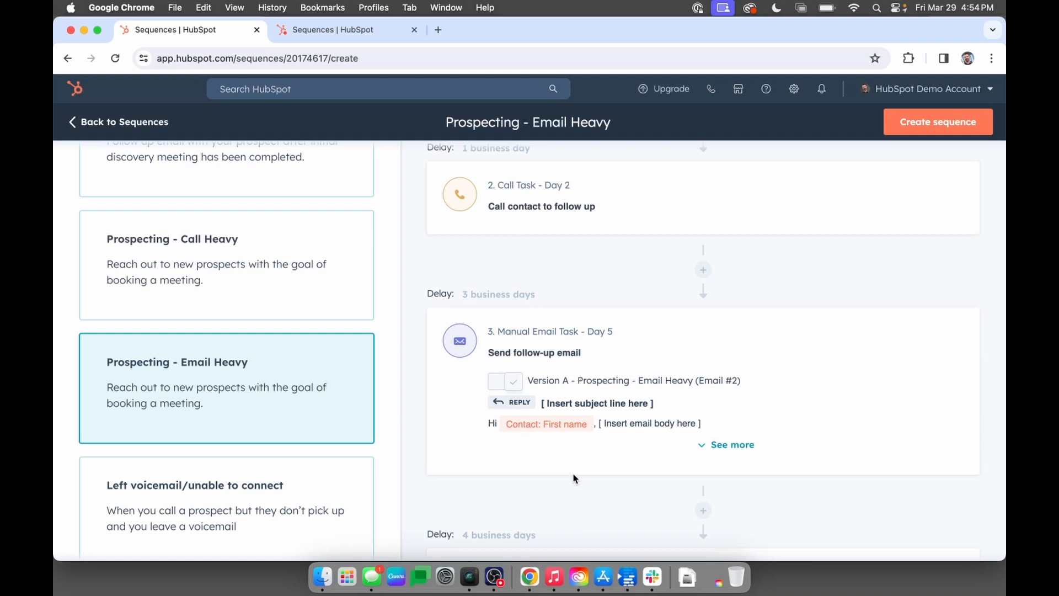
scroll(574, 479, down, 1)
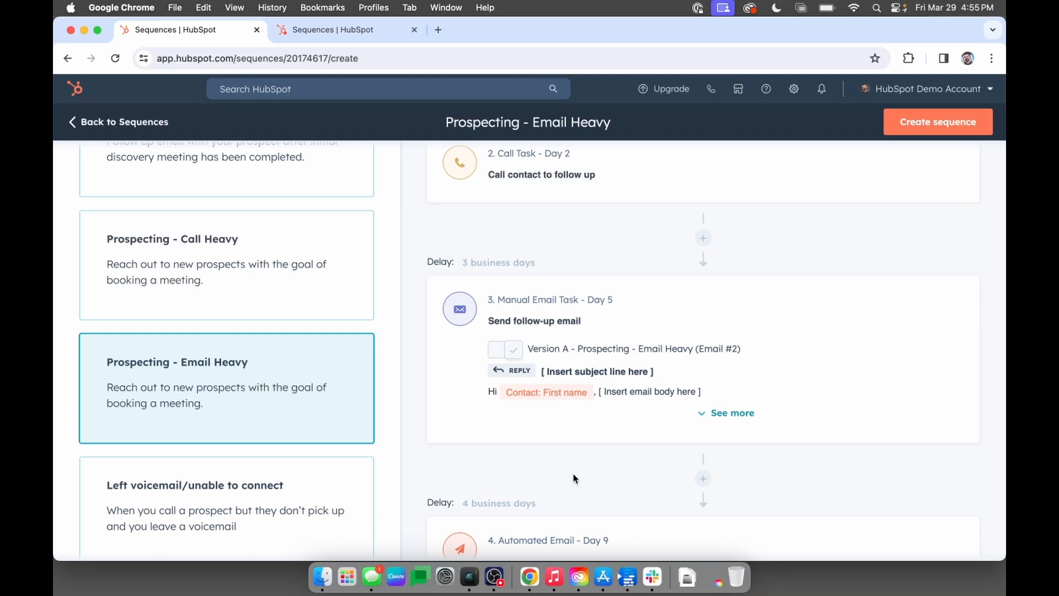
scroll(574, 478, down, 5)
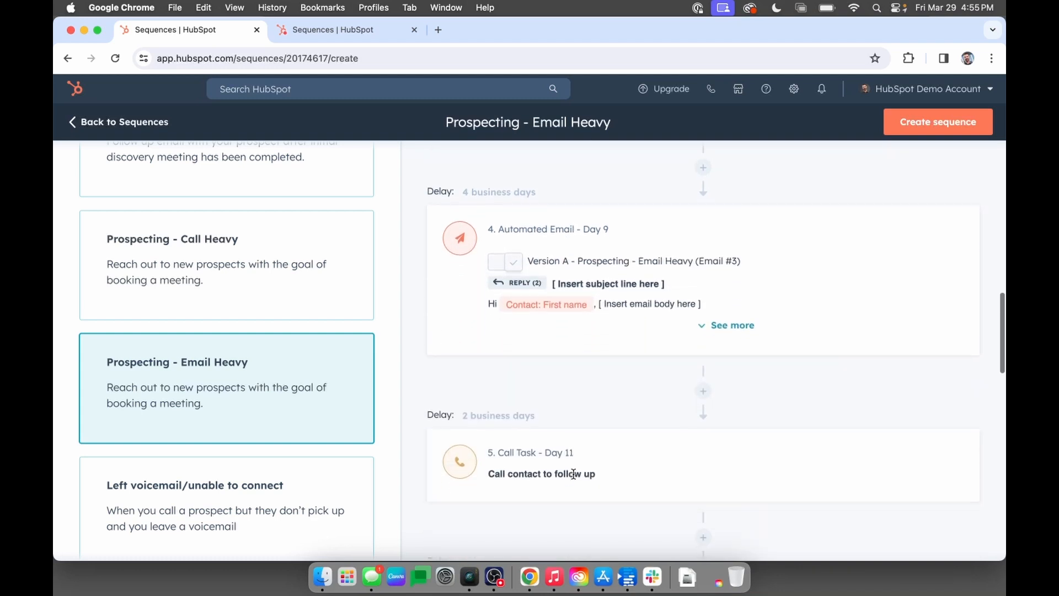
scroll(575, 477, down, 1)
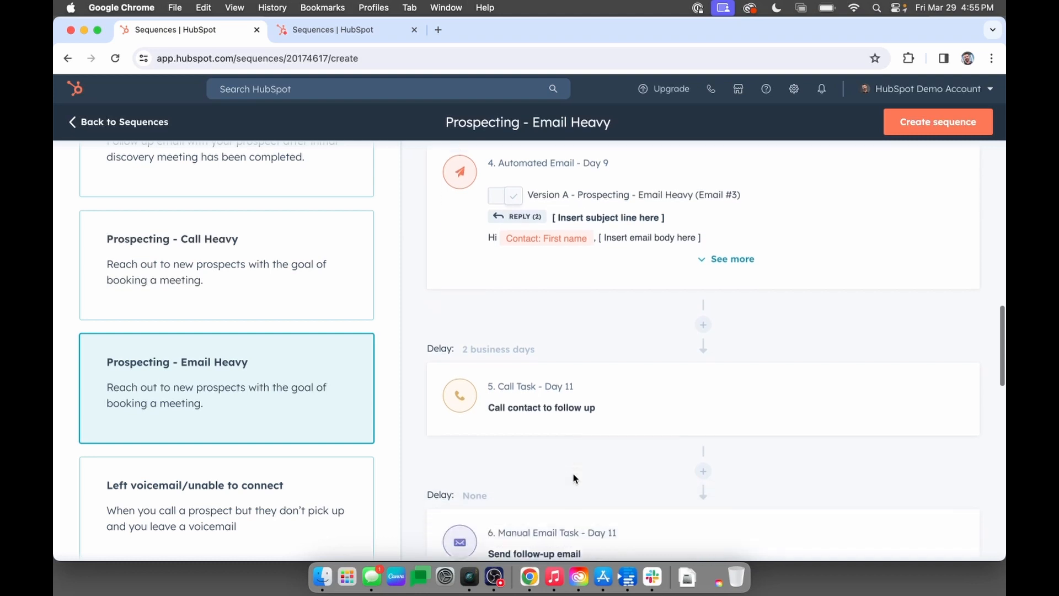
scroll(574, 478, down, 5)
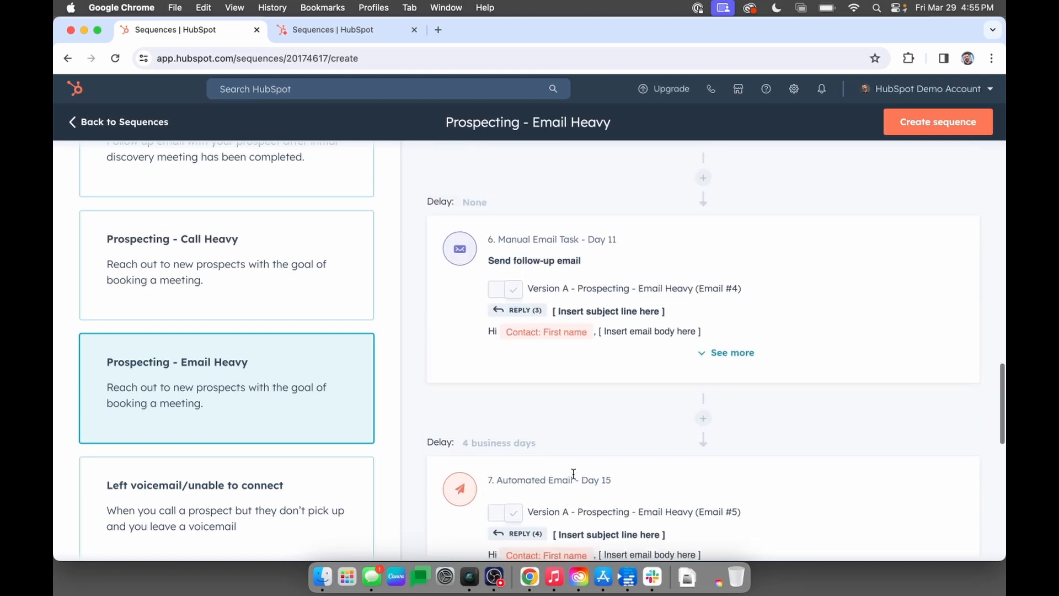
scroll(573, 473, up, 20)
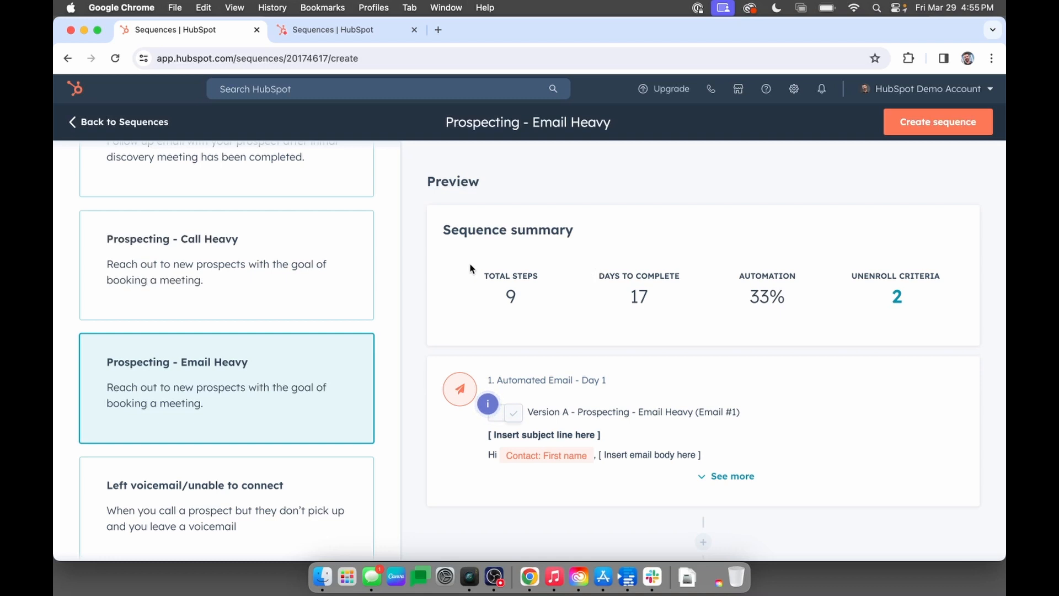
scroll(348, 287, up, 10)
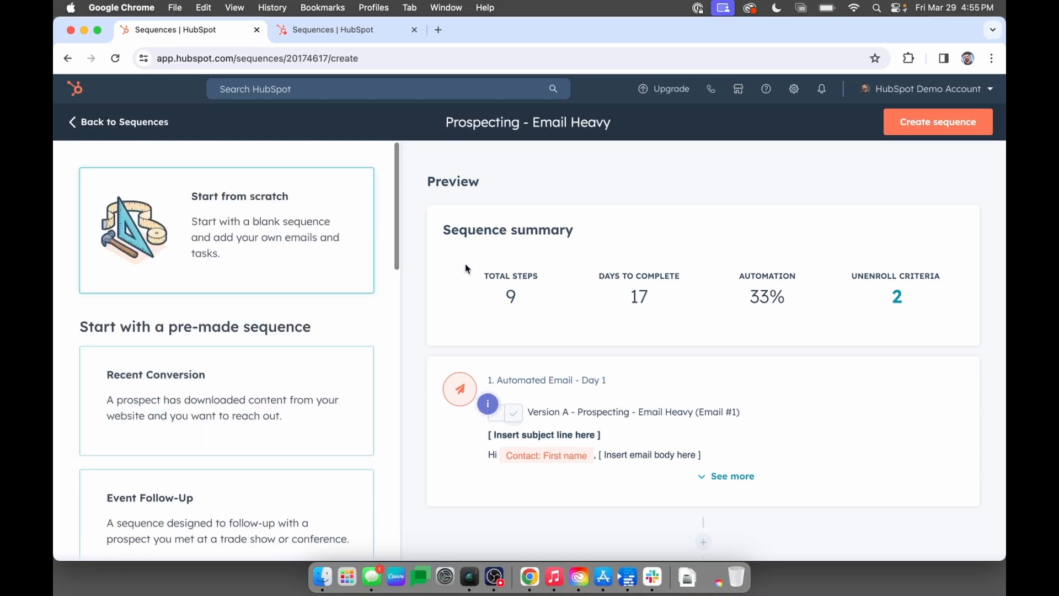
Leave the new sequence setup and open the steps of the existing Prospecting - Call Heavy Demo sequence.
click(150, 126)
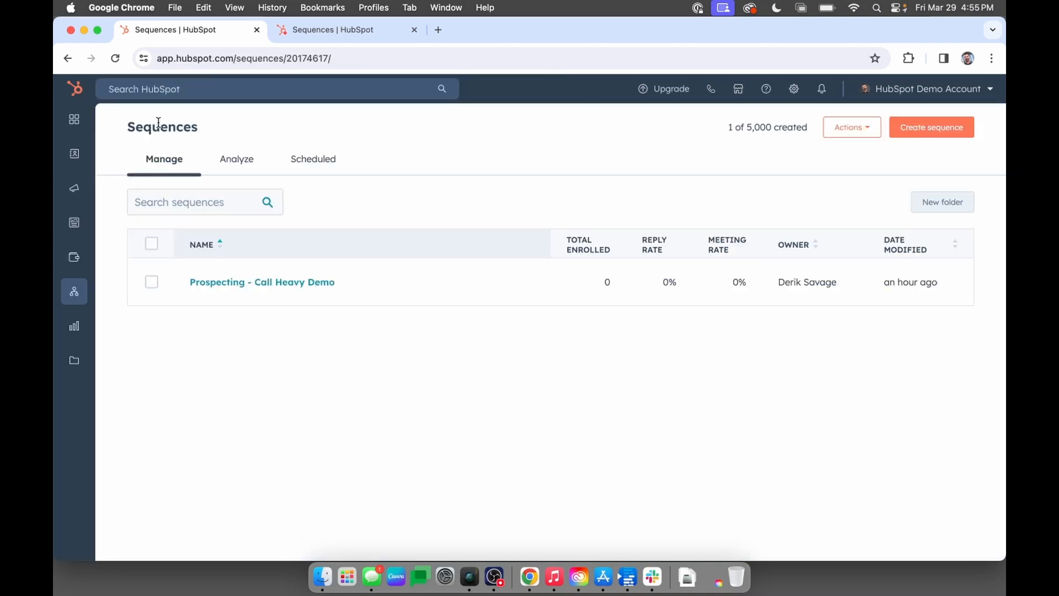
click(225, 285)
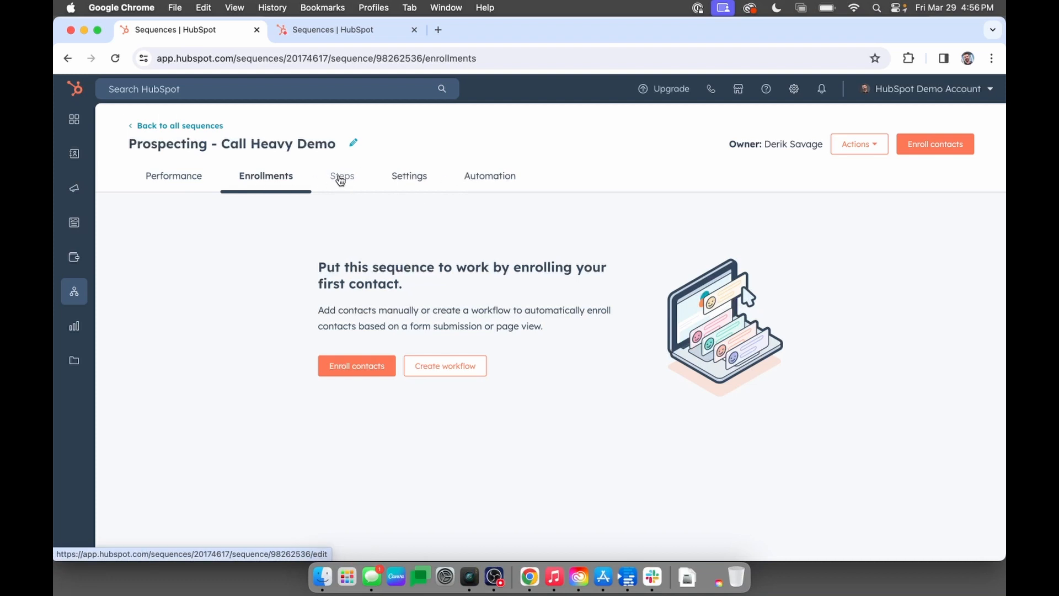
click(341, 179)
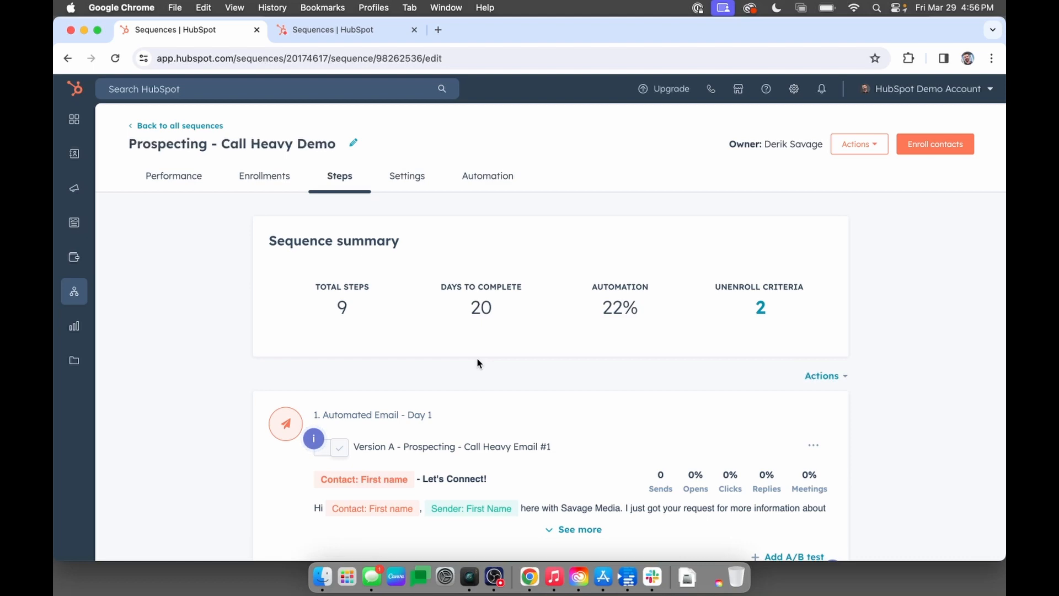
Expand the Day 1 automated email to examine its full text, and highlight the beginning of its subject line.
scroll(478, 362, down, 5)
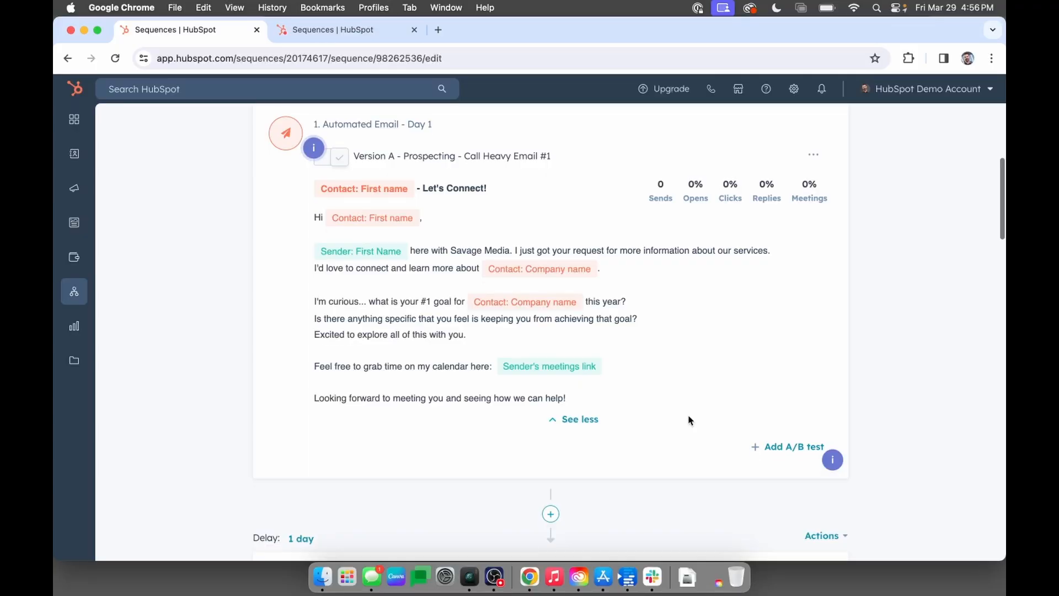
scroll(689, 420, up, 1)
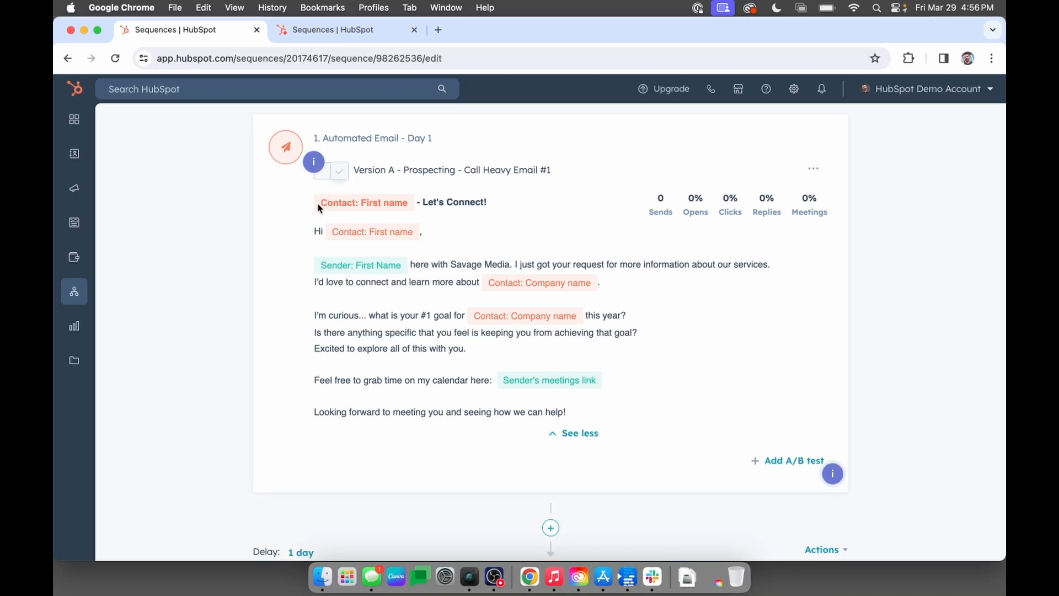
drag(316, 203, 442, 204)
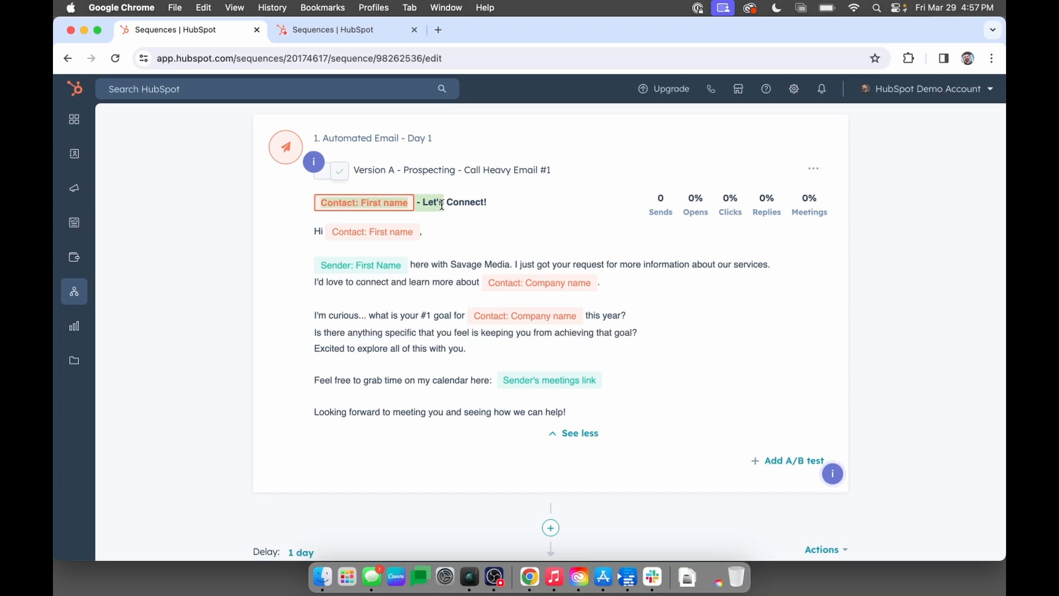
Review the steps after the Day 1 email, examining the call, LinkedIn and email tasks and the delays between them.
click(420, 265)
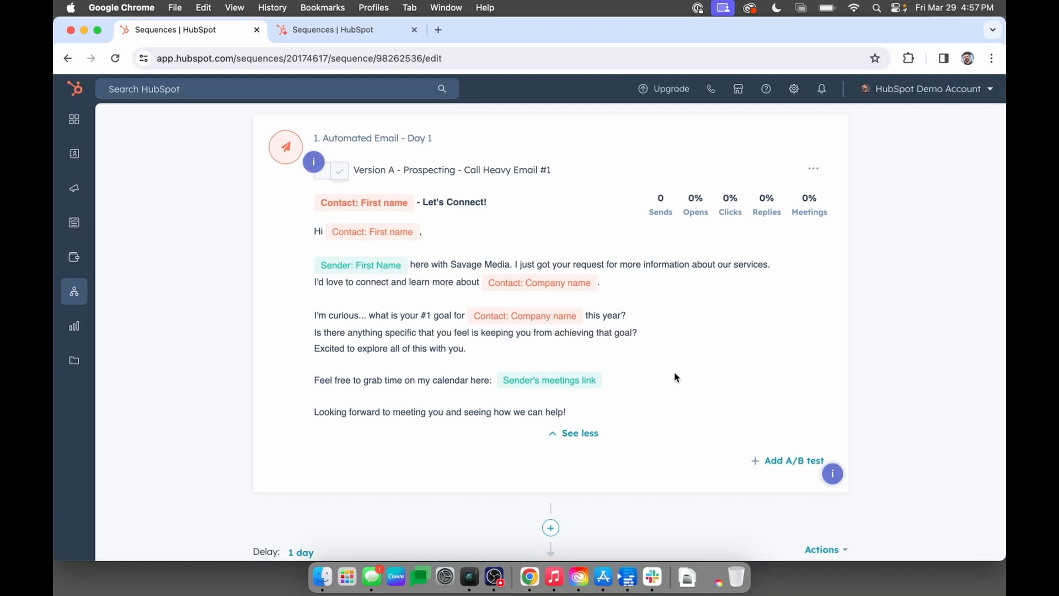
scroll(675, 377, down, 5)
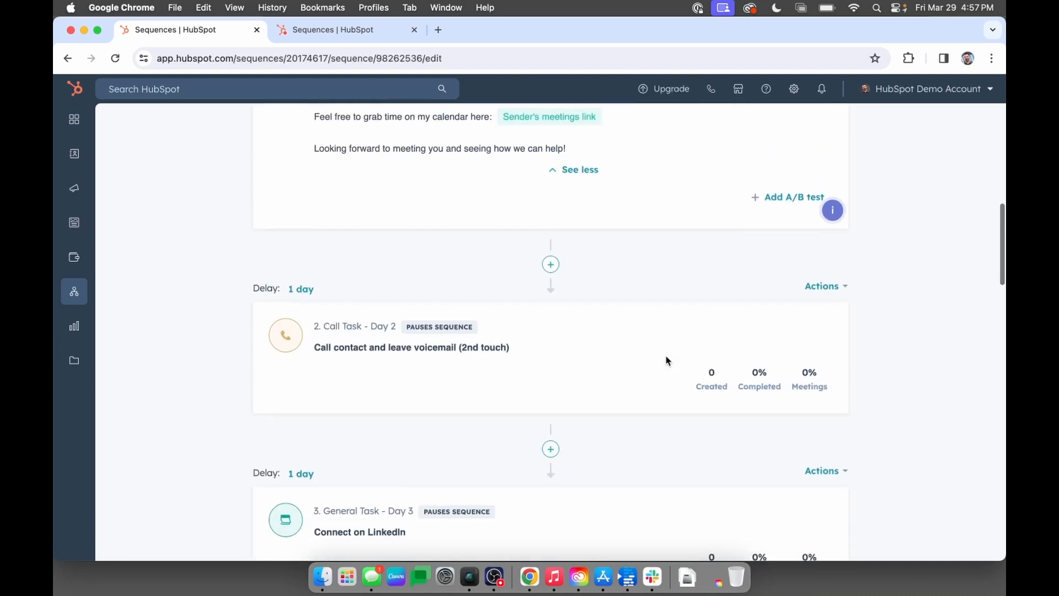
scroll(560, 371, down, 1)
scroll(560, 371, down, 2)
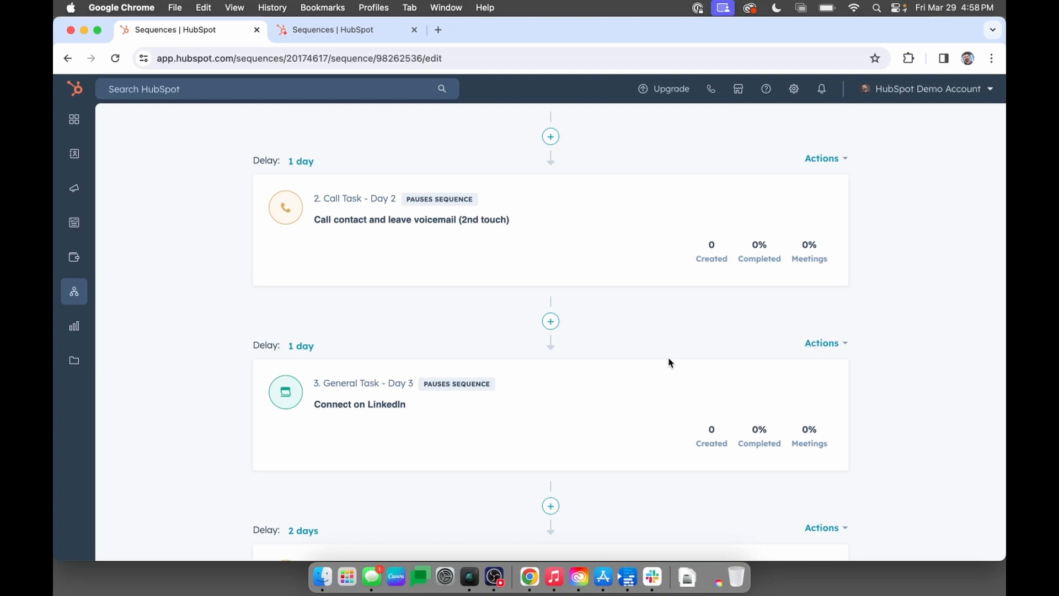
scroll(669, 363, down, 5)
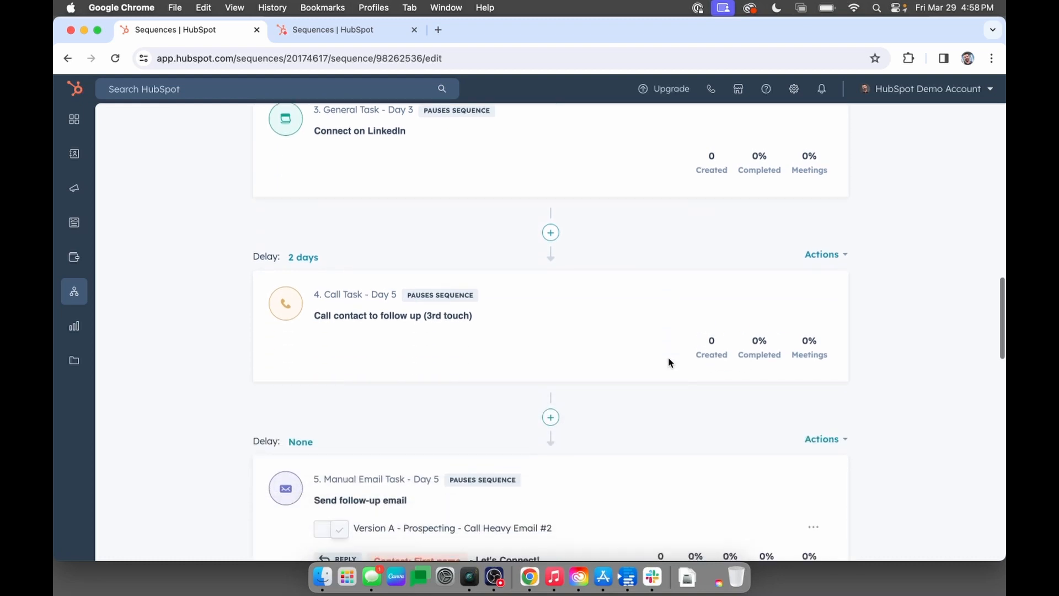
scroll(669, 363, down, 4)
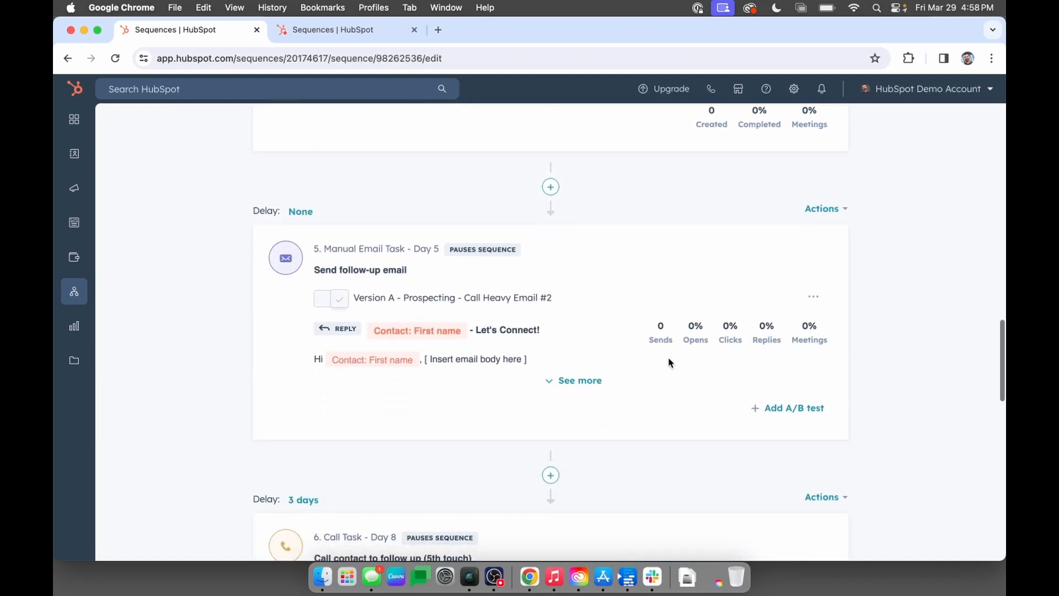
scroll(669, 361, down, 5)
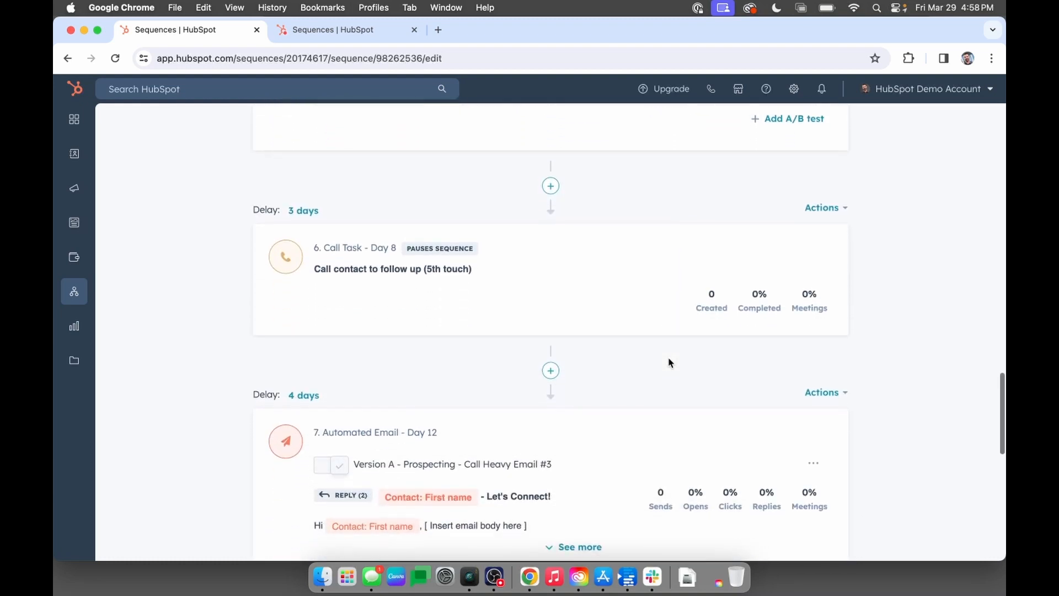
Insert a general task titled "Connect on LinkedIn" between the Day 8 call task and the following automated email.
click(550, 372)
scroll(547, 375, down, 3)
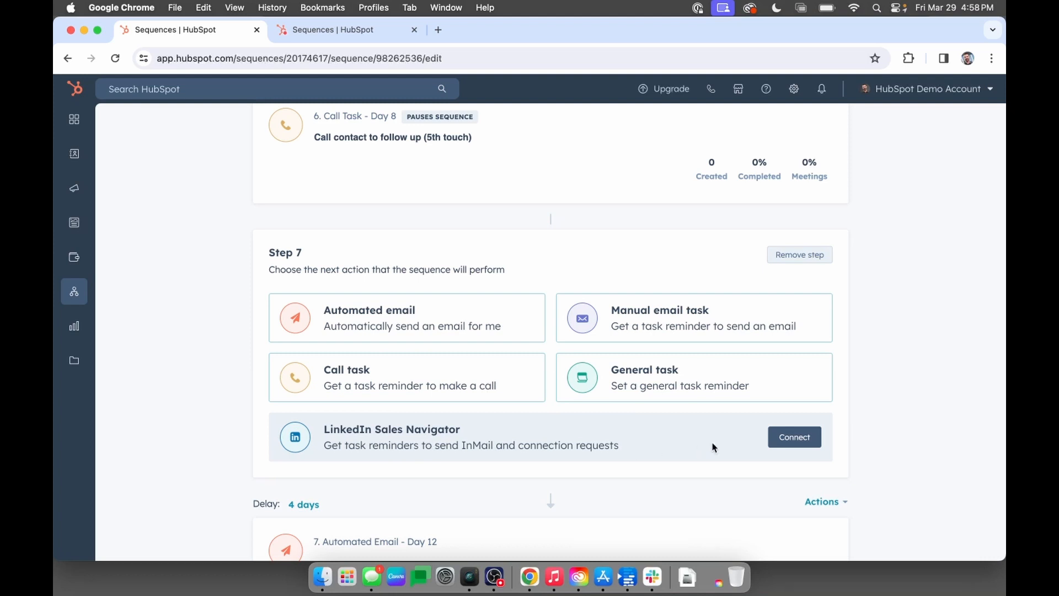
click(661, 388)
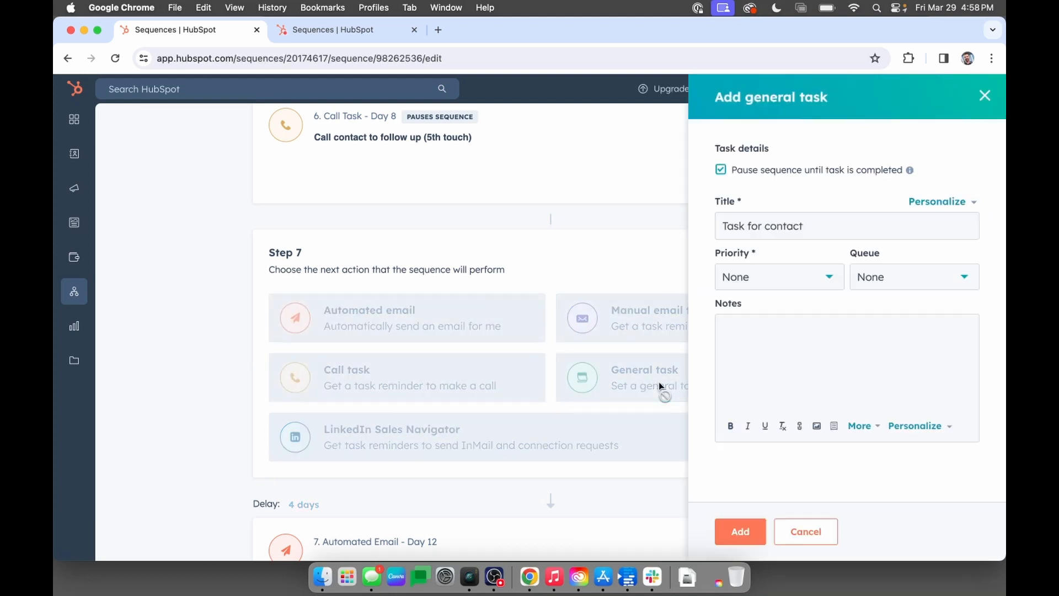
click(816, 332)
triple_click(835, 225)
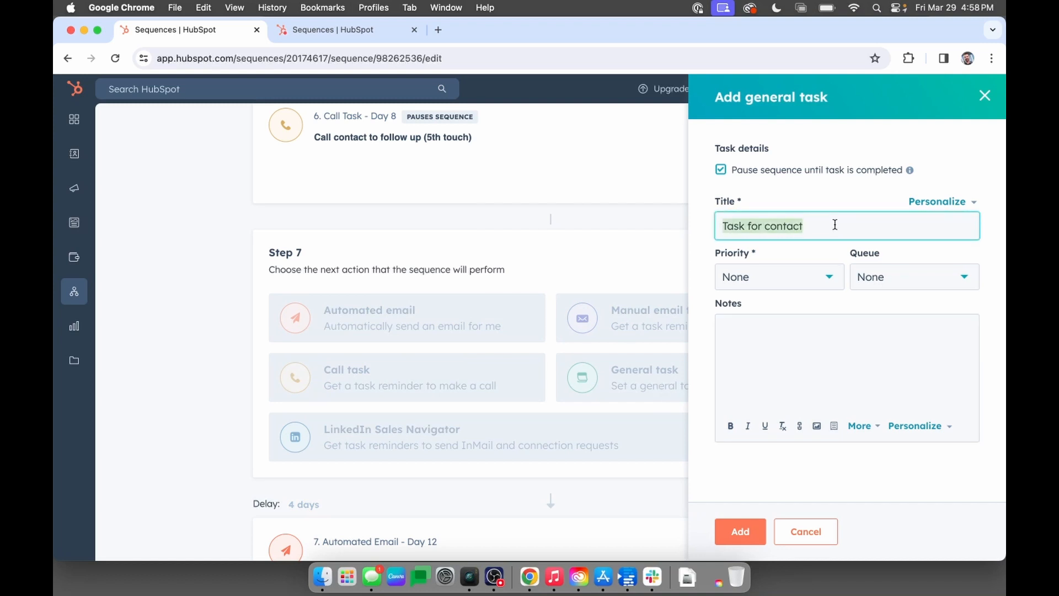
text(Connect on LinkedIn)
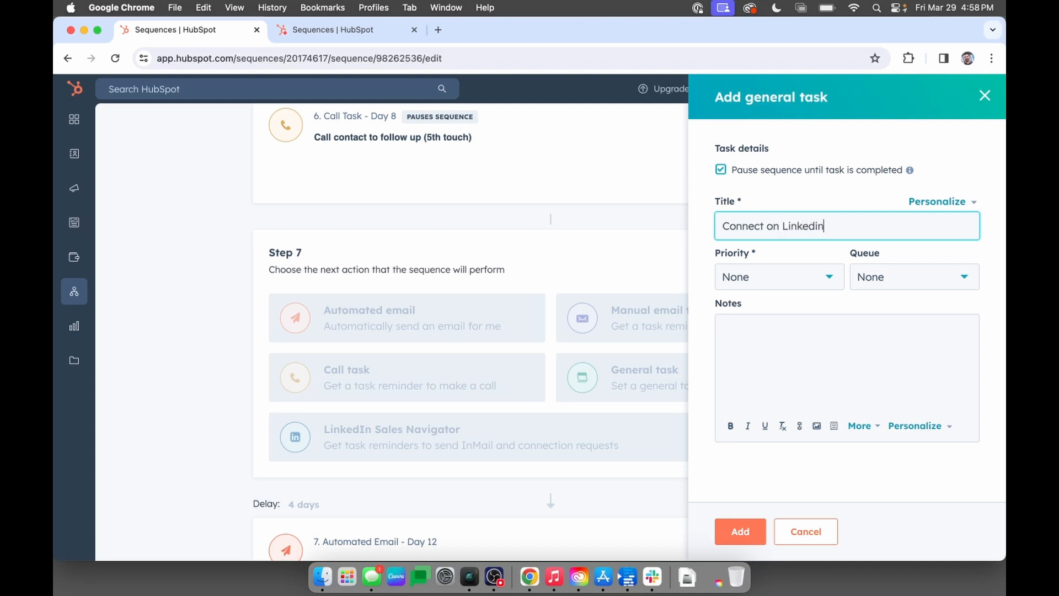
click(815, 353)
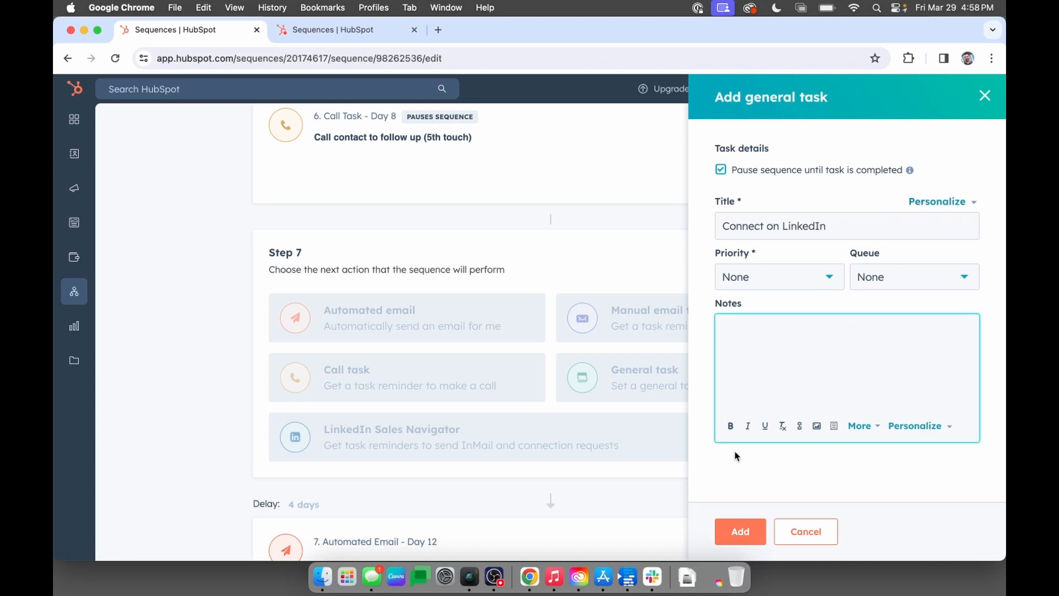
click(740, 529)
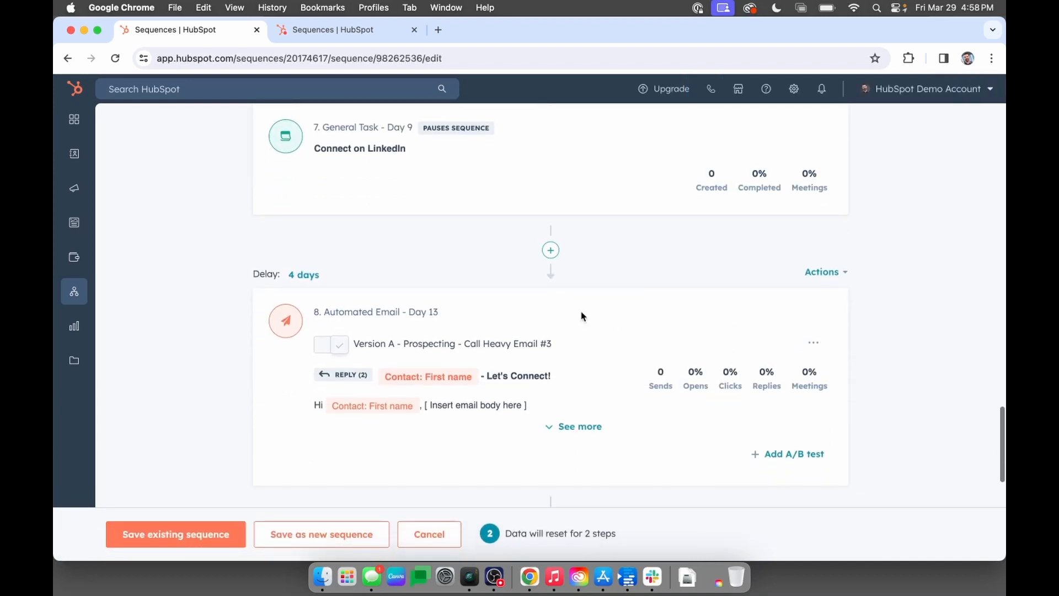
Check the new LinkedIn task's place among the neighbouring steps and save the changes to the existing sequence.
scroll(582, 316, up, 5)
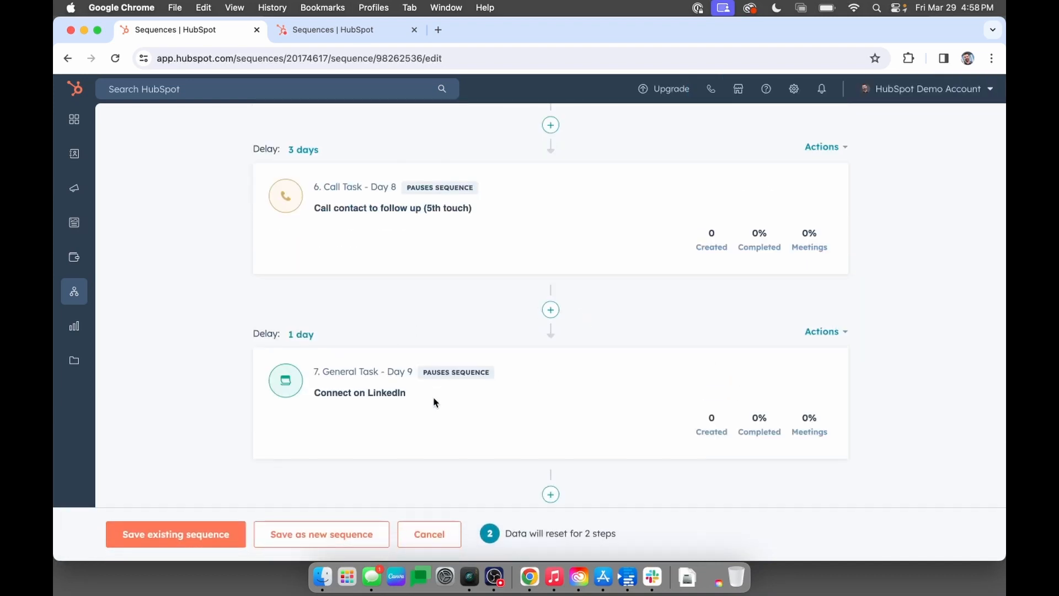
scroll(435, 403, down, 4)
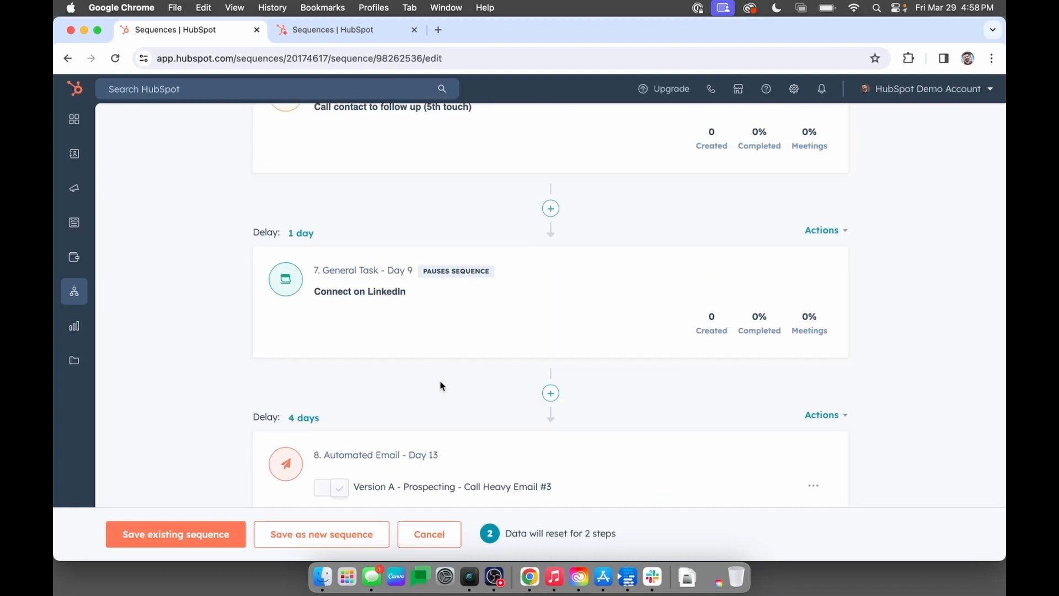
scroll(440, 385, down, 5)
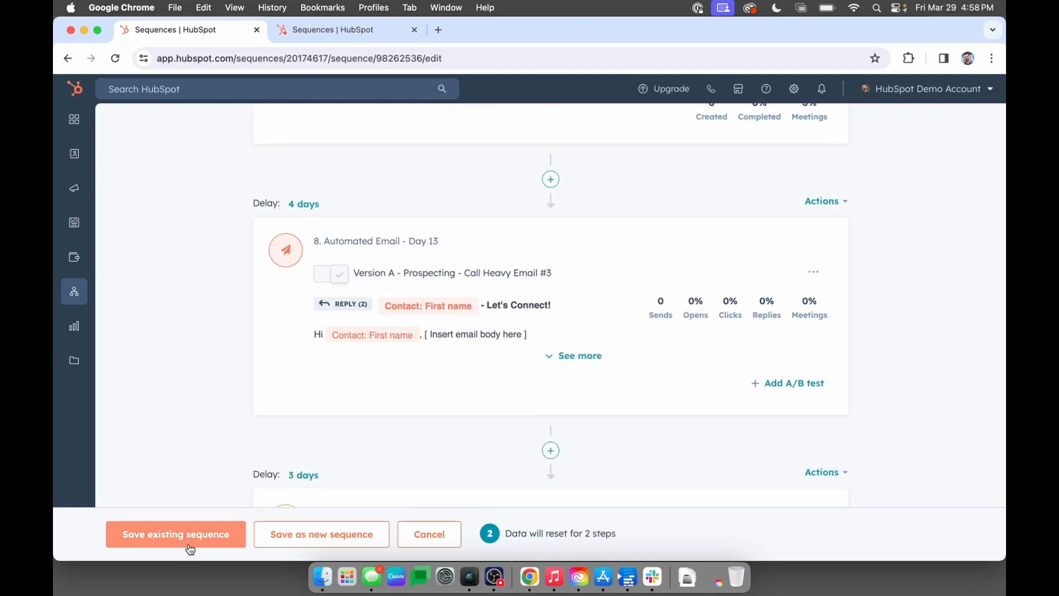
click(176, 534)
scroll(559, 314, down, 5)
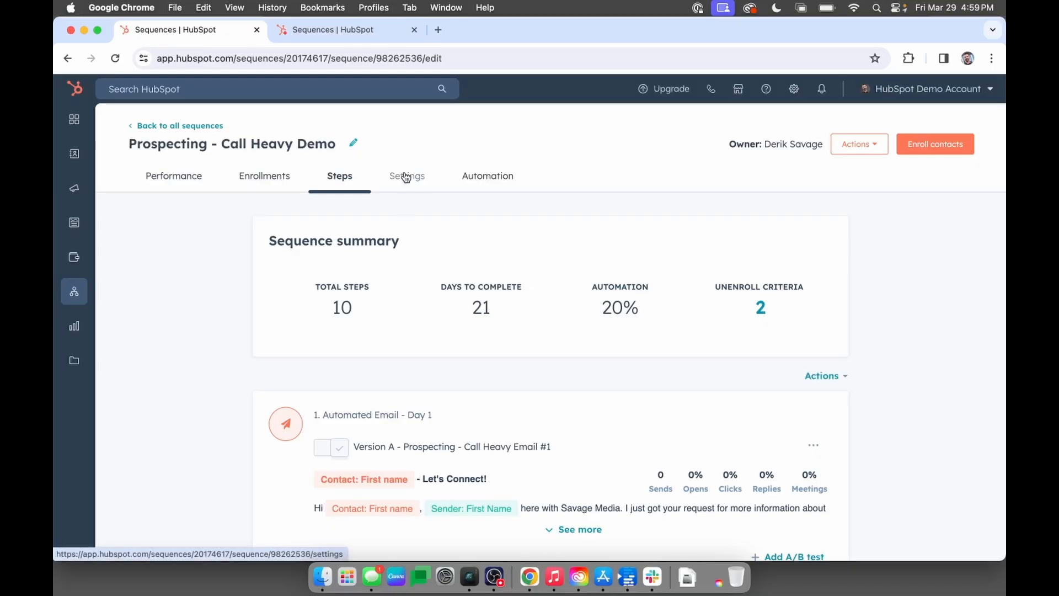
Set the sequence to execute steps on business days only and save the change to the existing sequence.
click(406, 177)
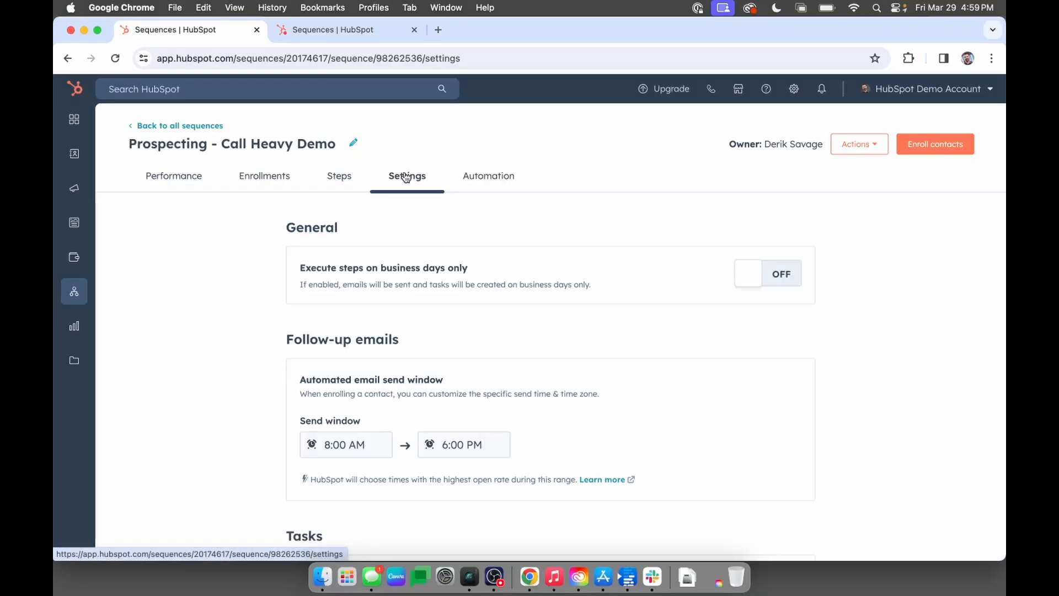
scroll(605, 298, down, 1)
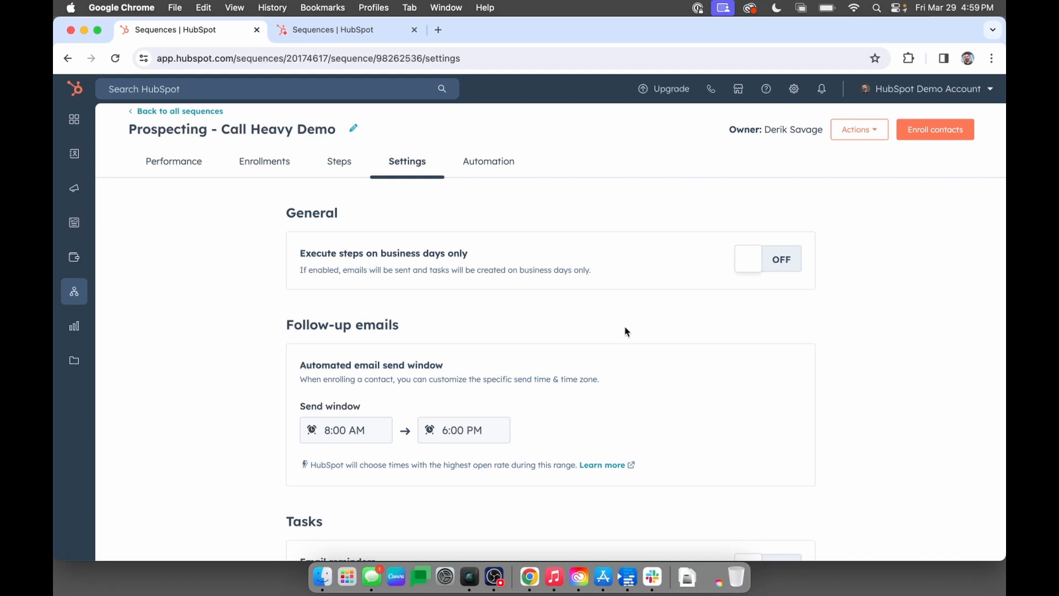
click(762, 270)
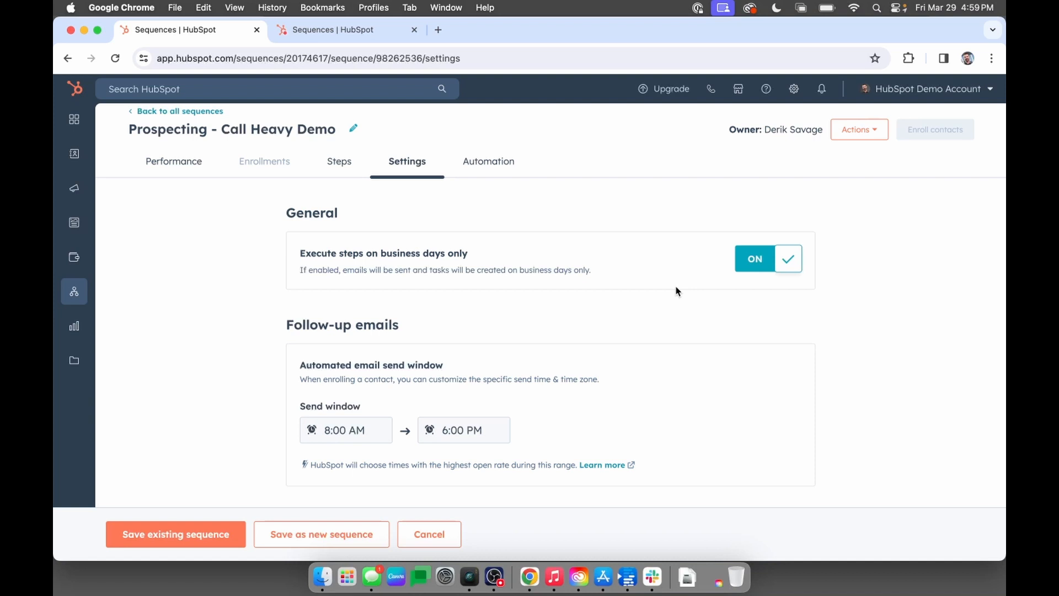
scroll(676, 289, down, 3)
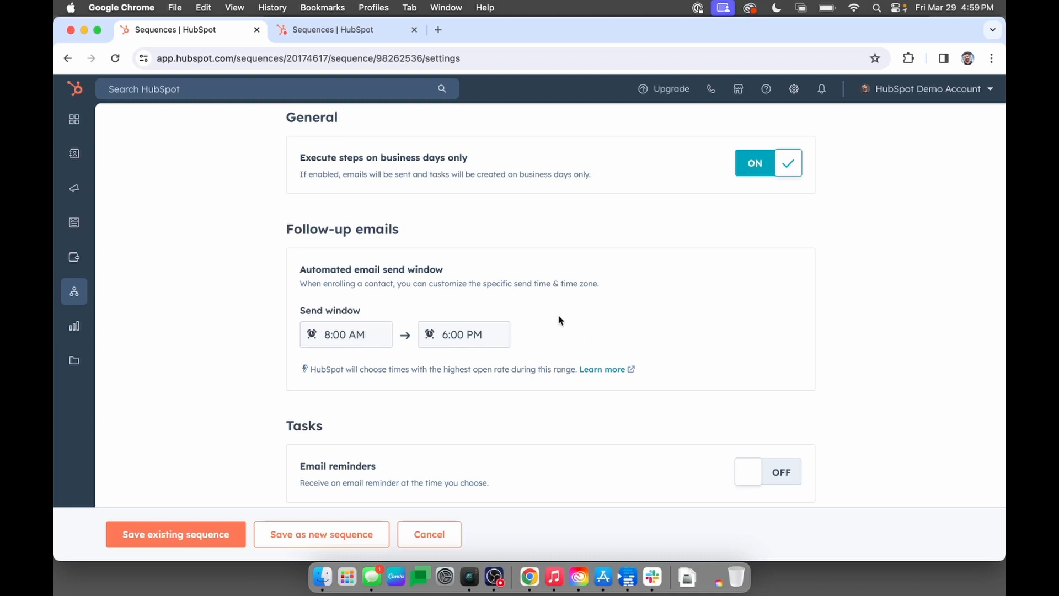
click(176, 535)
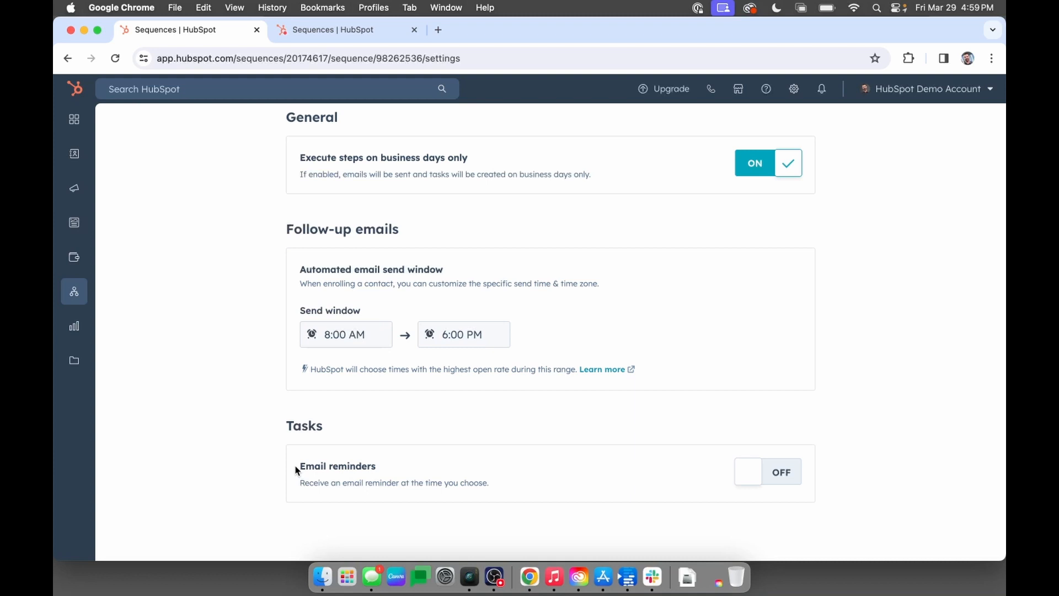
Start a new enrollment workflow for the sequence, using a form submission trigger where the contact submits any form.
scroll(454, 430, up, 4)
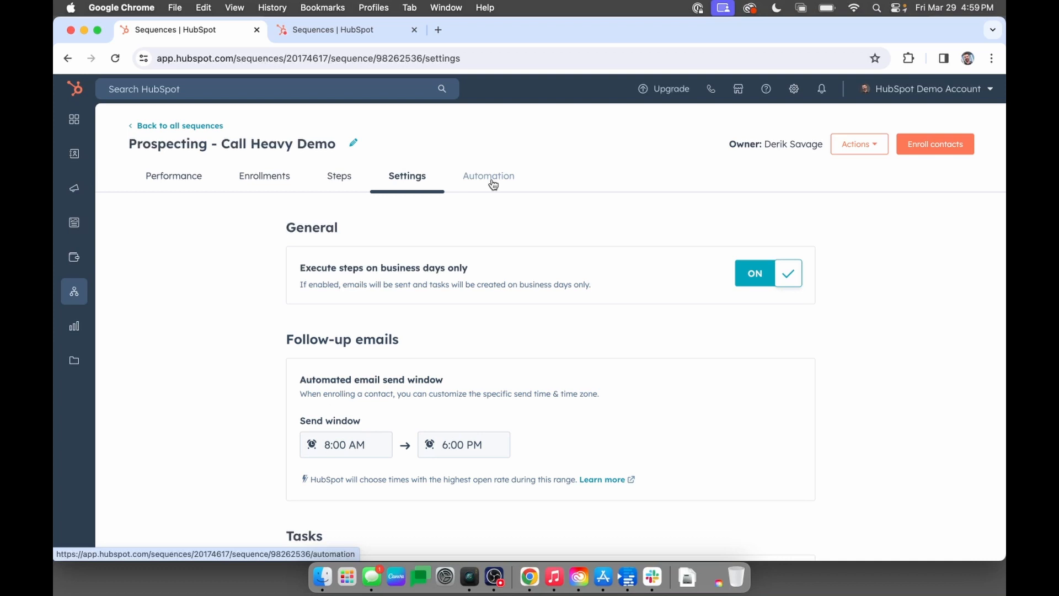
click(493, 182)
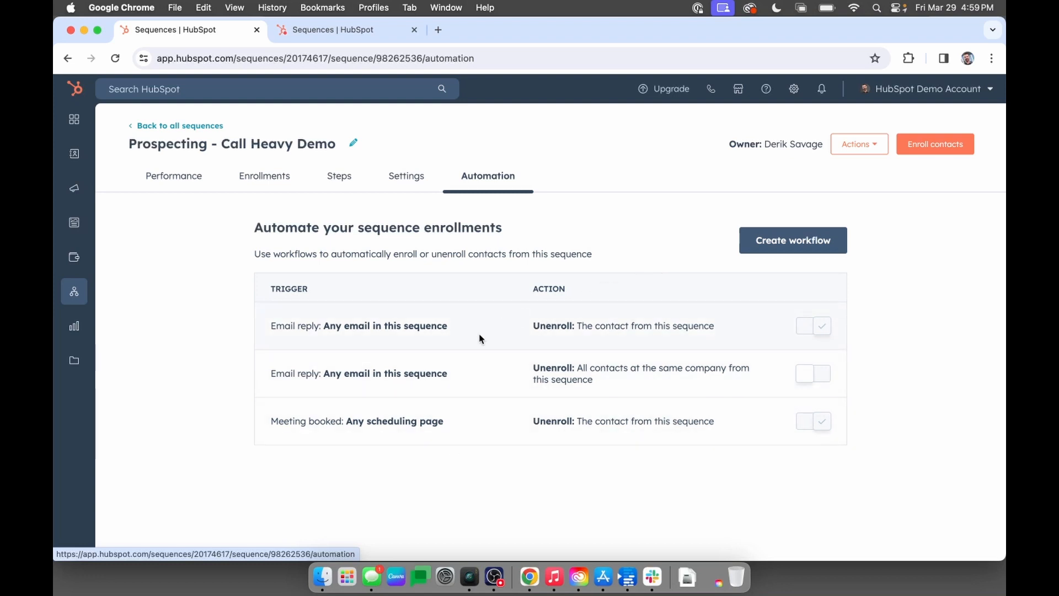
click(762, 246)
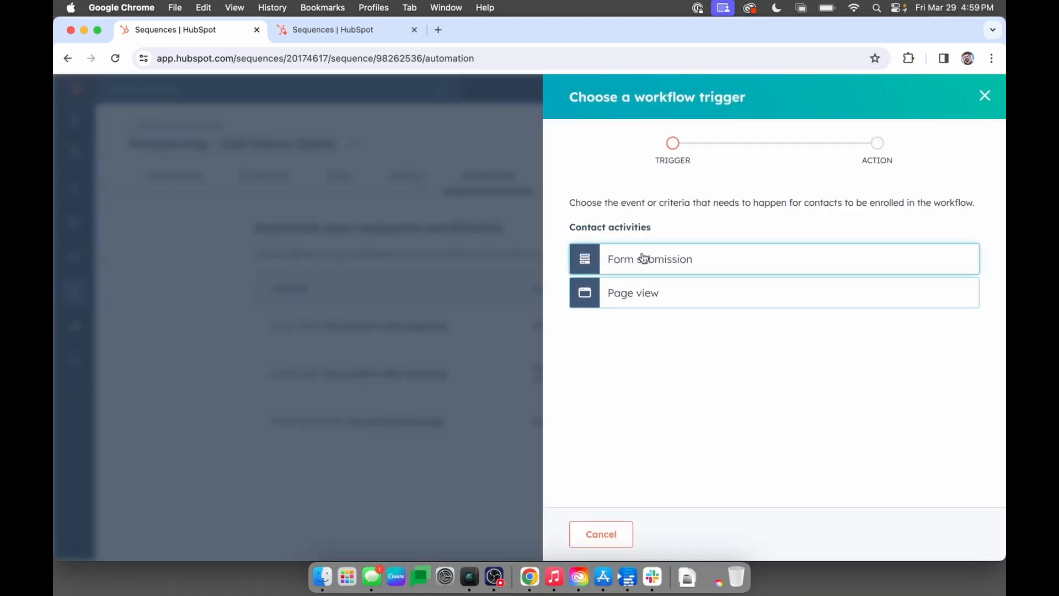
click(644, 257)
click(645, 277)
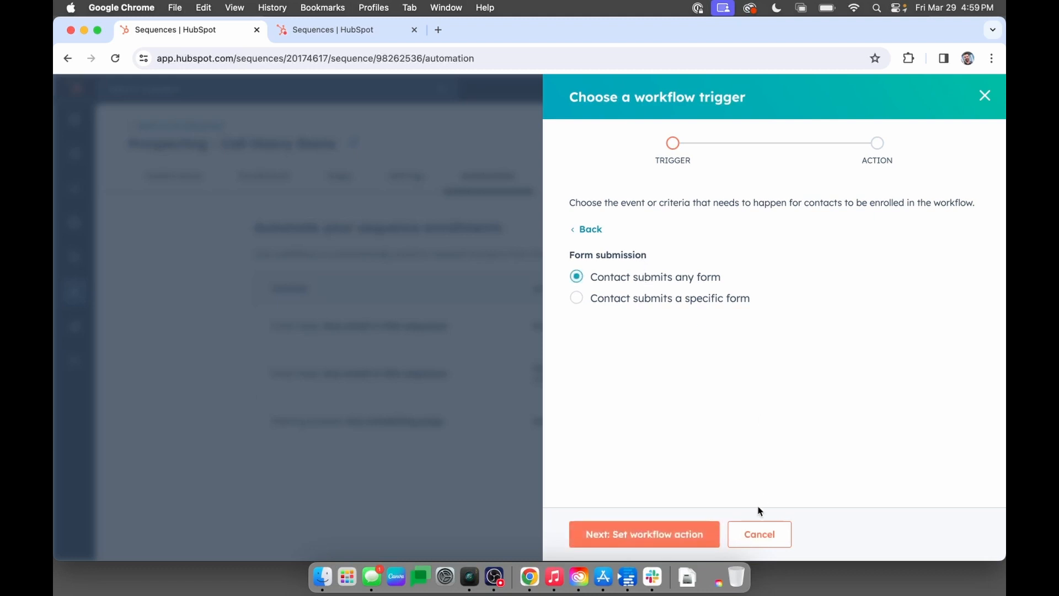
click(643, 536)
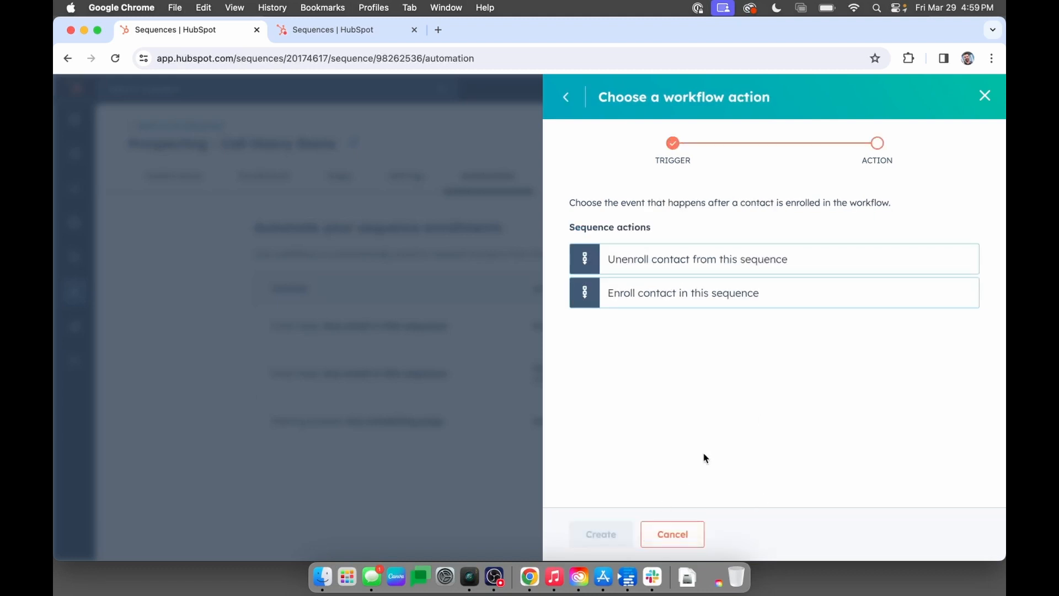
Set the workflow to enroll the contact in this sequence with the Contact owner as sender, and create it turned on.
click(727, 299)
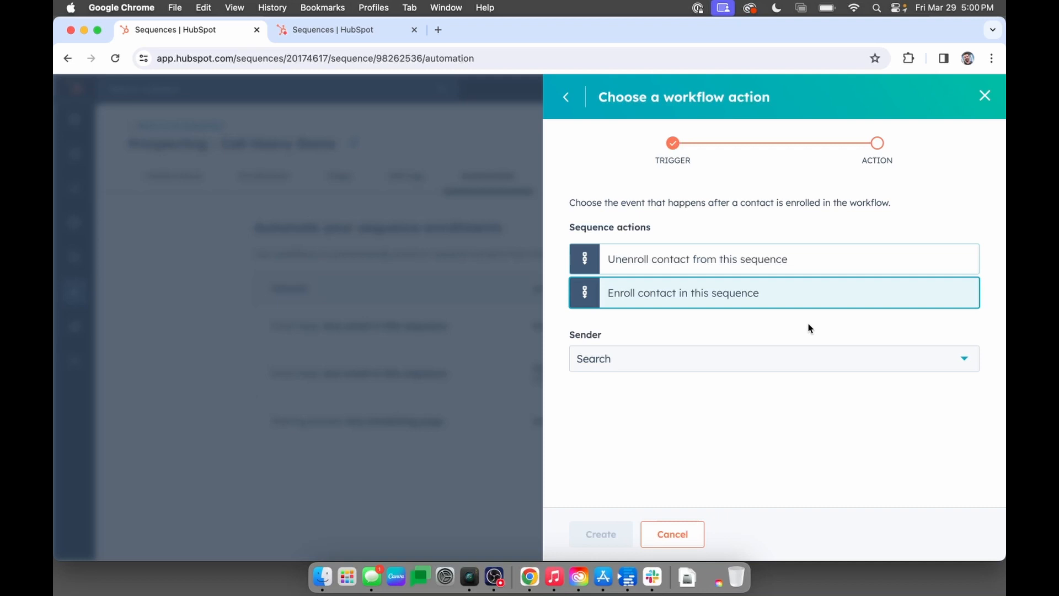
click(799, 359)
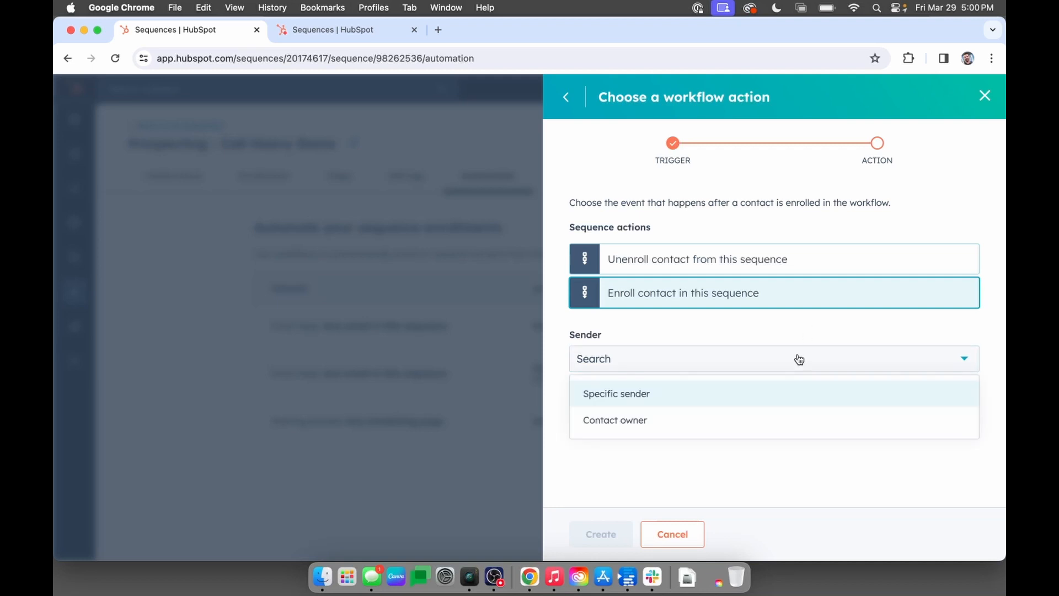
click(630, 423)
click(630, 425)
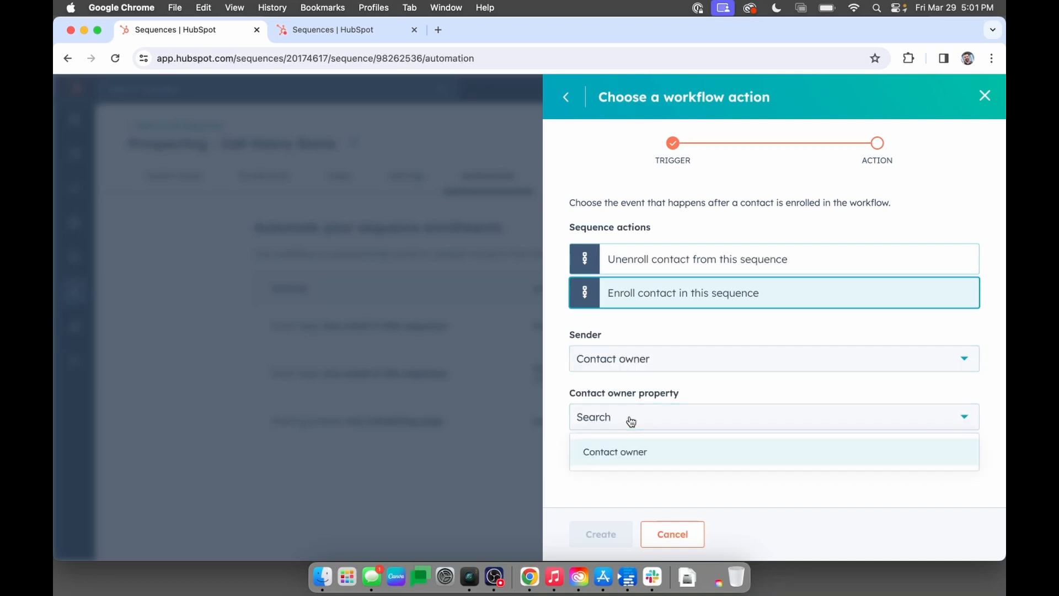
click(626, 452)
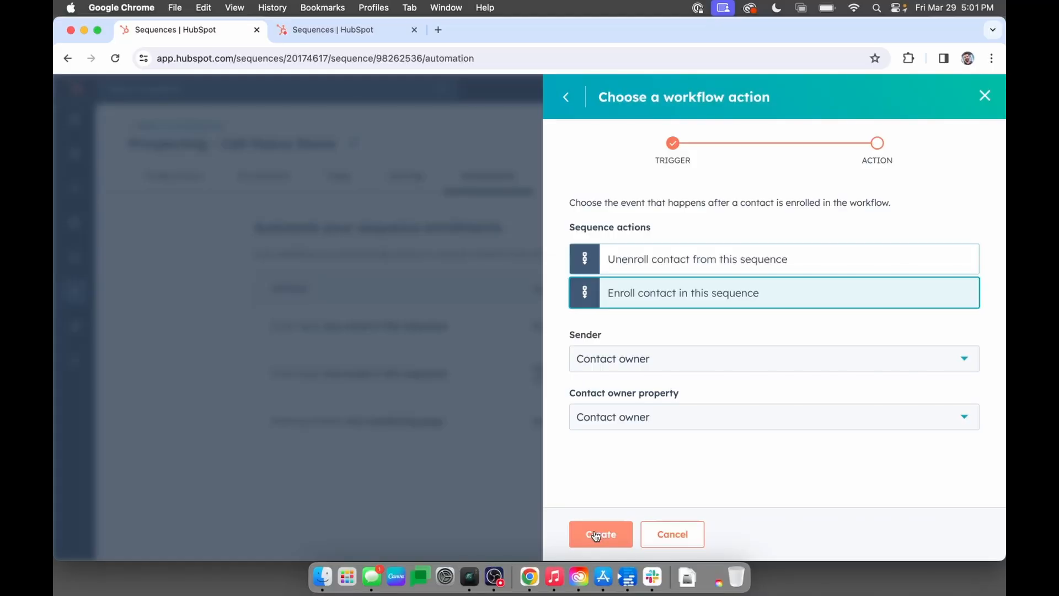
click(595, 534)
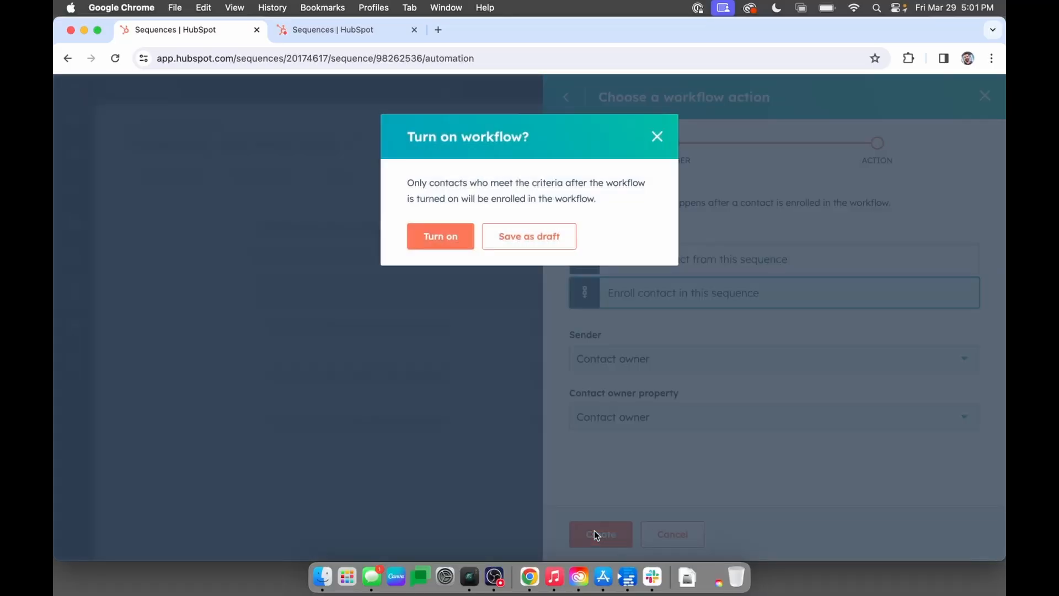
click(445, 237)
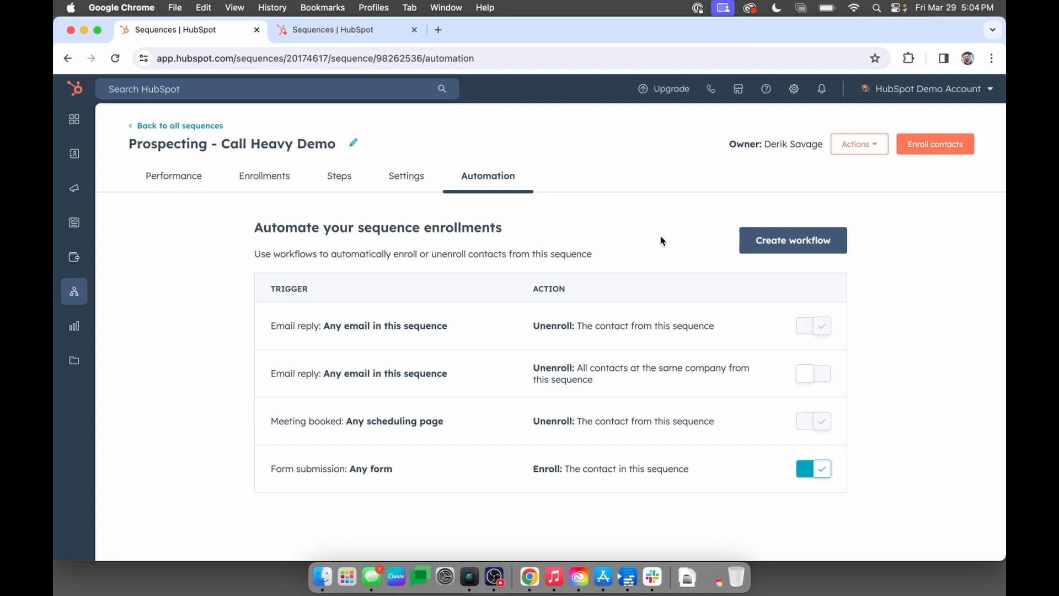
Share the sequence with everyone and save the sharing settings.
click(854, 149)
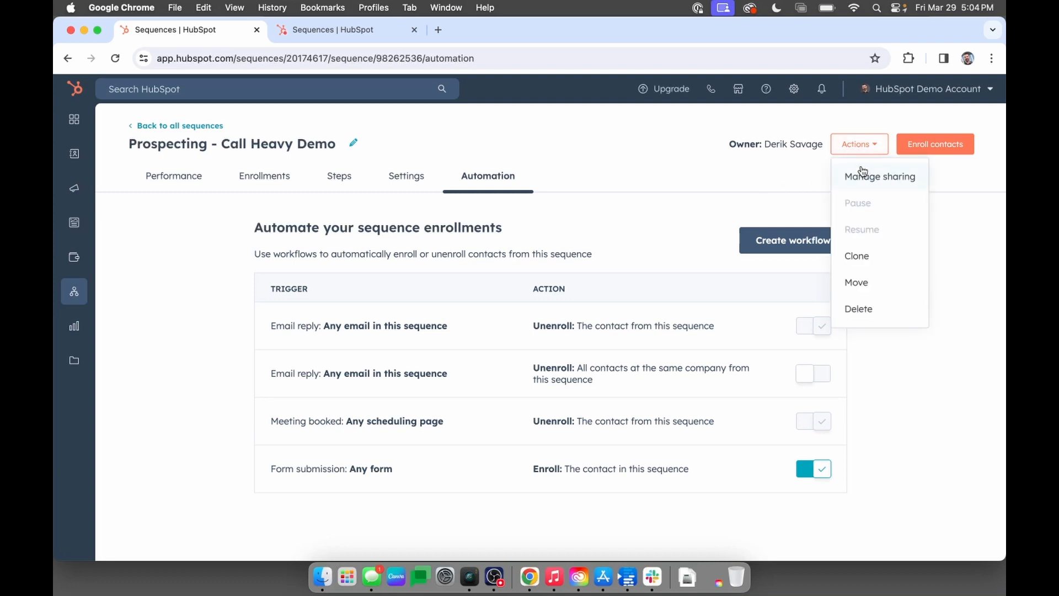
click(864, 175)
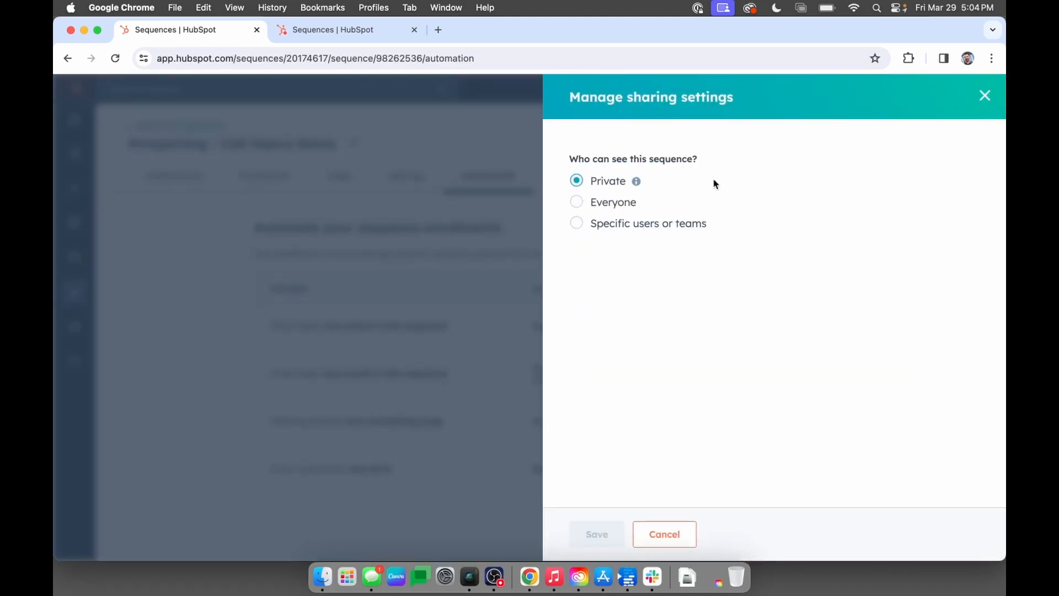
click(582, 204)
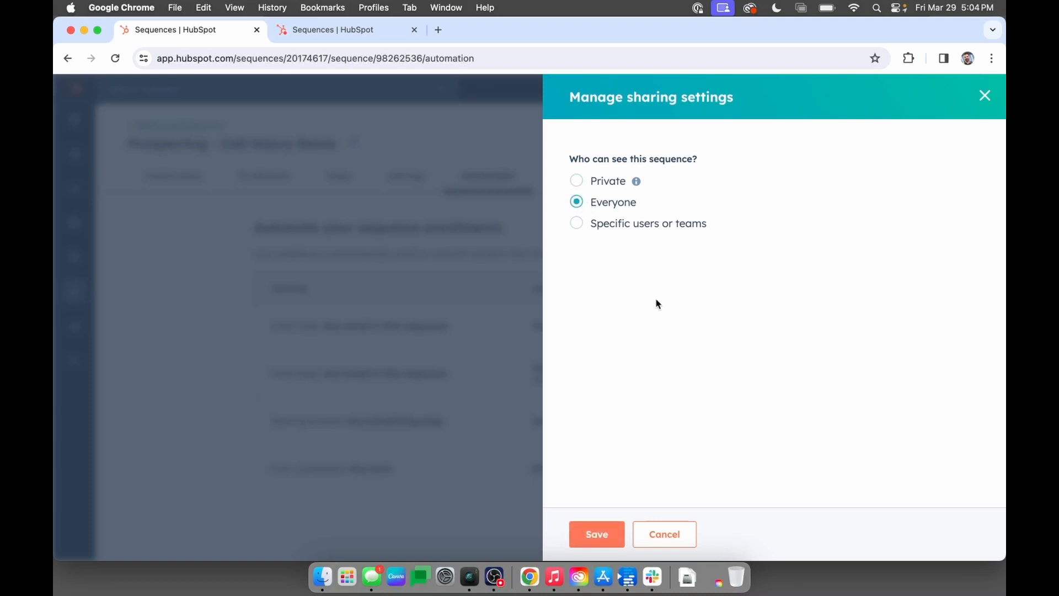
click(597, 538)
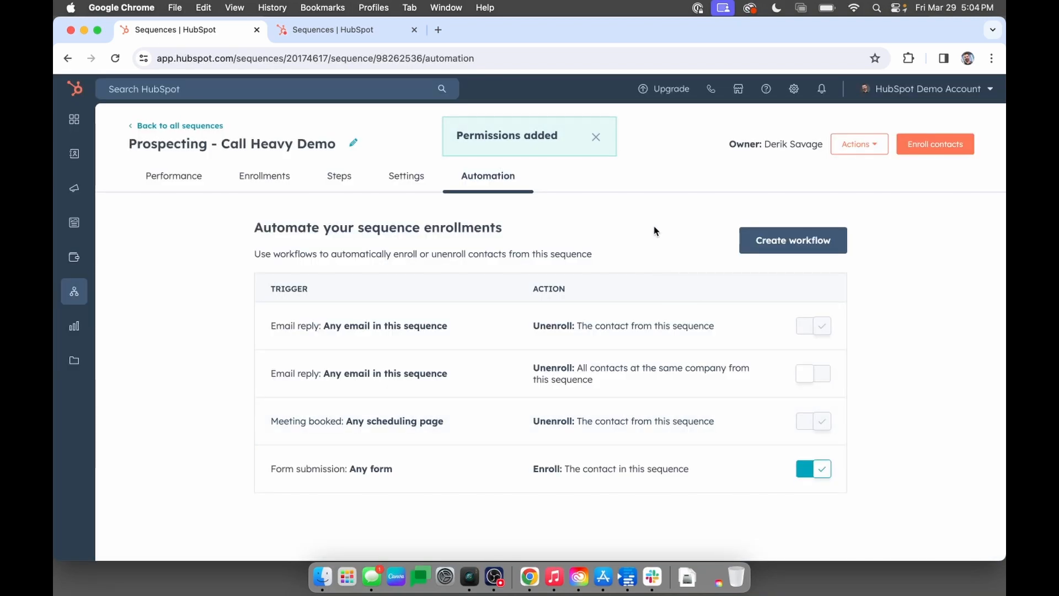
View the sequence's performance for all enrolling users, and open the overall analysis of all sequences.
click(172, 176)
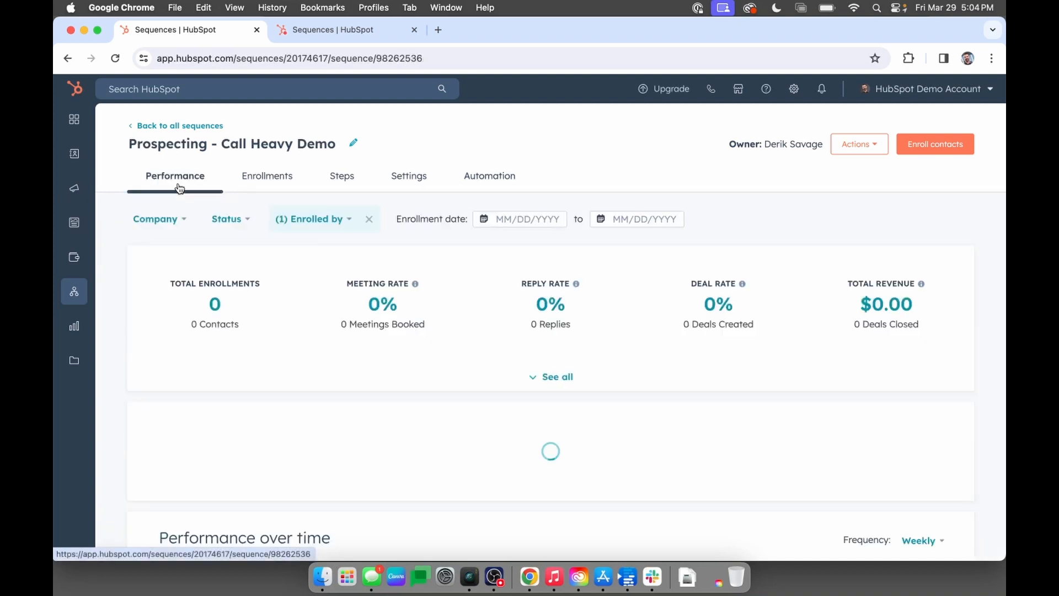
click(165, 126)
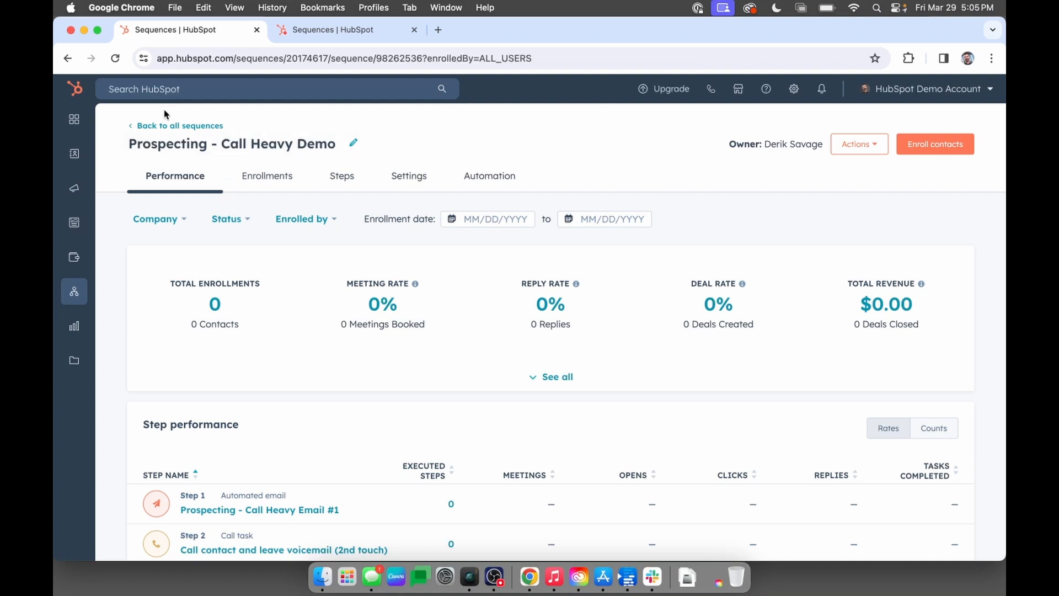
click(174, 127)
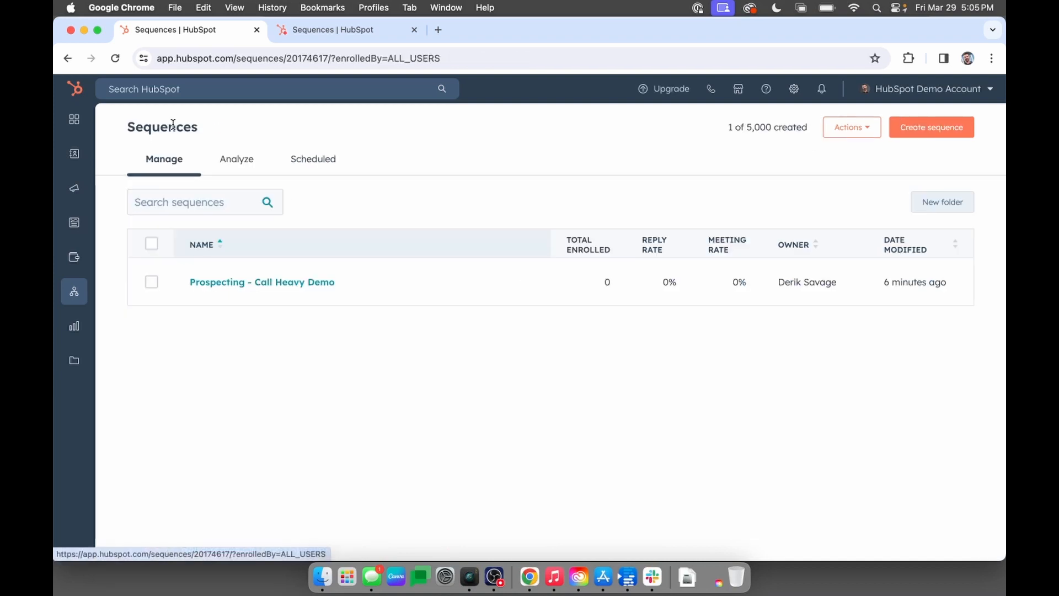
click(239, 161)
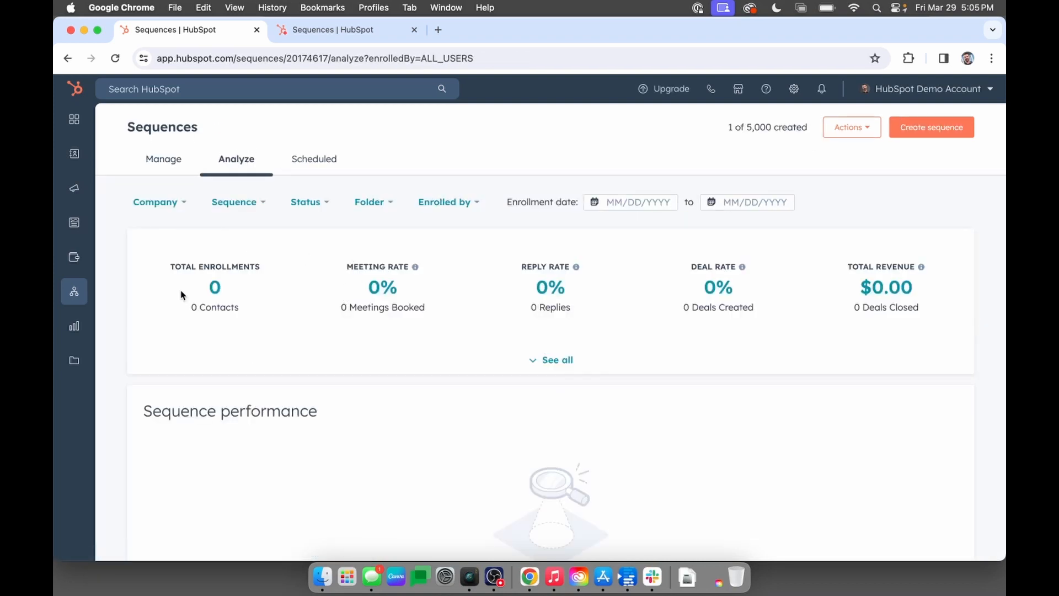